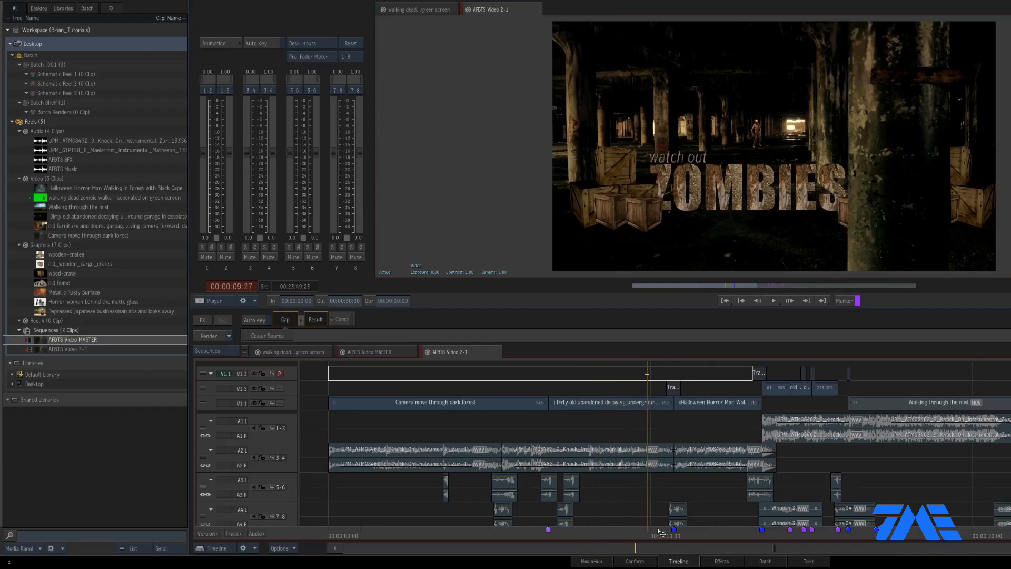
Scrub through the AFBTS Video Z-1 sequence to review the zombies, scary guy and misty road shots.
left_click_drag(658, 533, 729, 539)
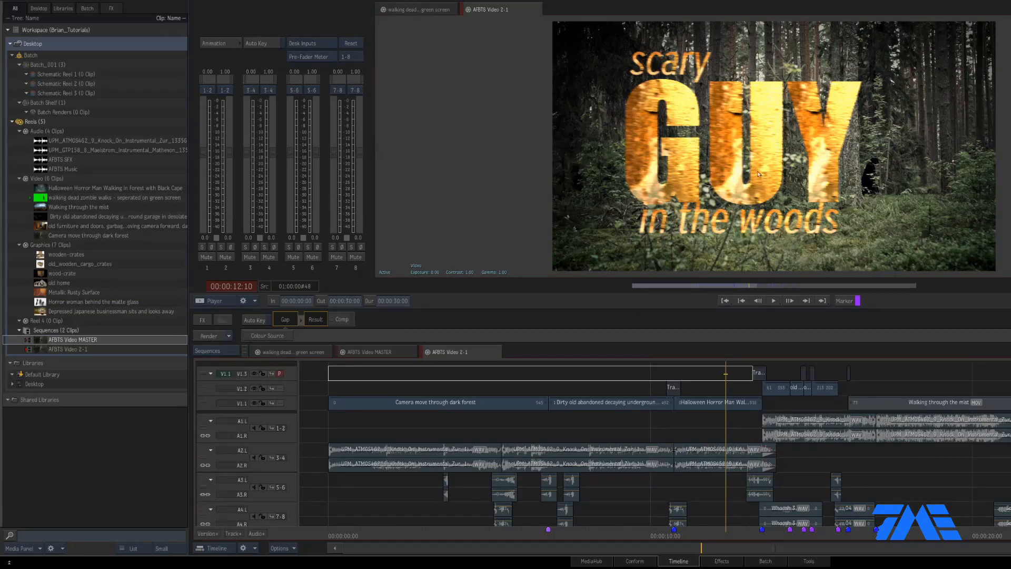
scroll(701, 533, "down", 1)
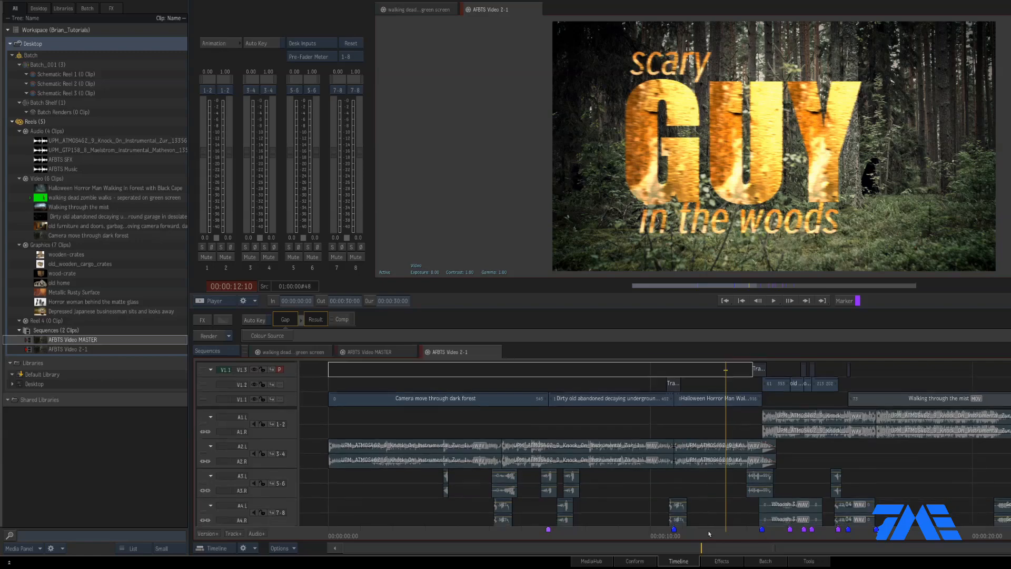
left_click_drag(694, 534, 999, 529)
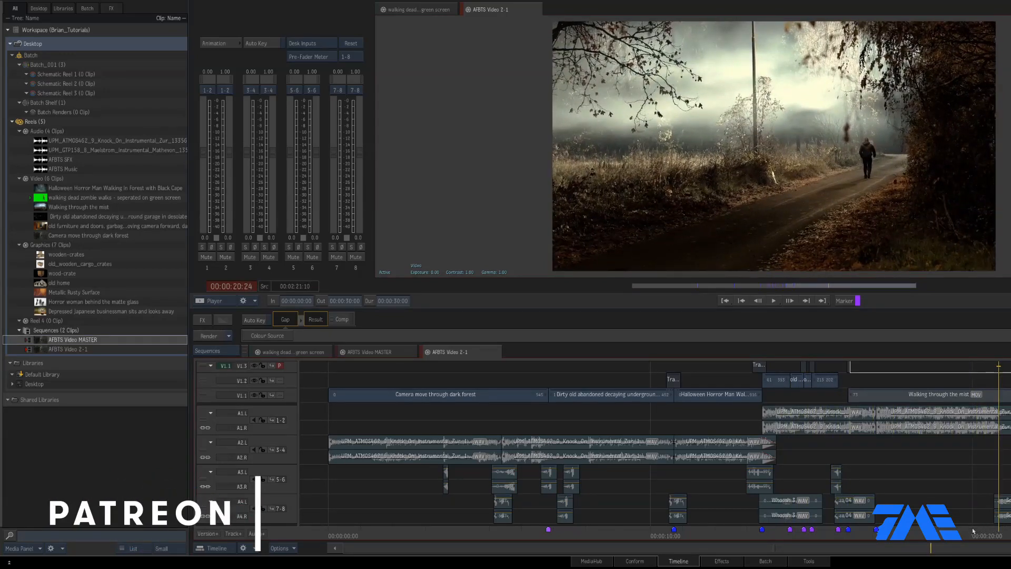
left_click_drag(846, 530, 548, 535)
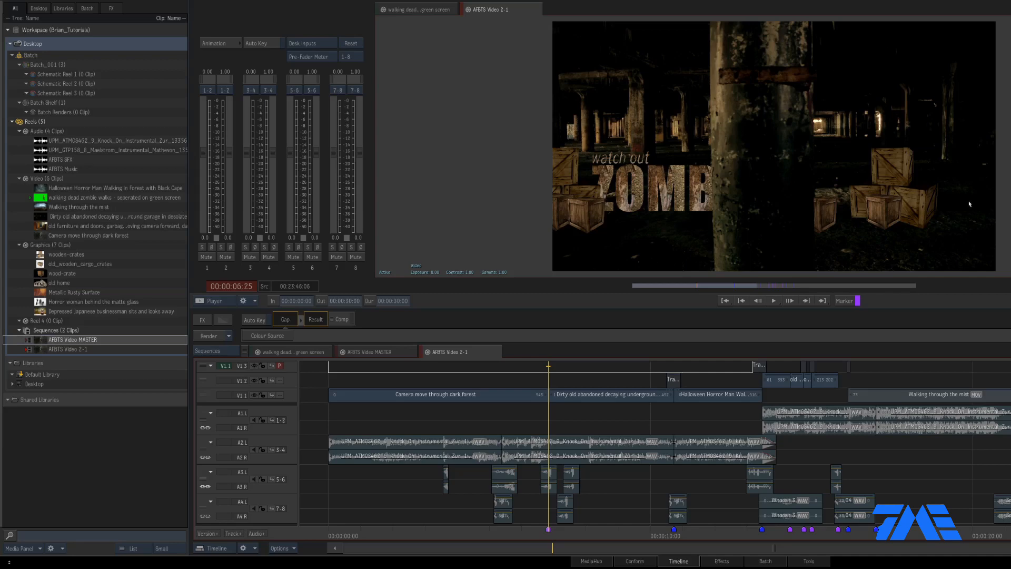
left_click_drag(533, 525, 576, 529)
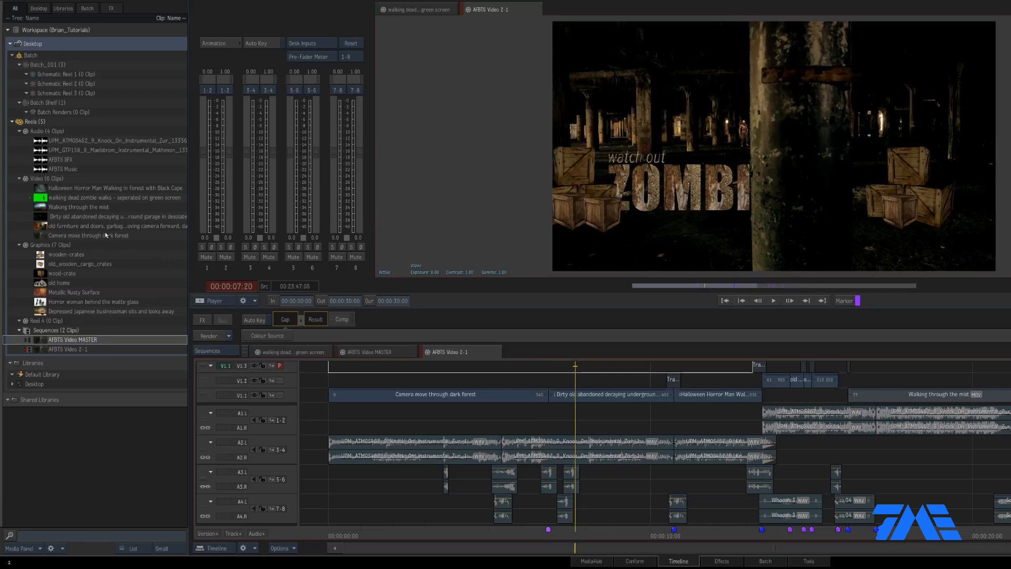
Load the dirty old underground garage clip as the source and mark its in point at 00:23:55:06 and out point at 00:23:55:07.
double_click(82, 216)
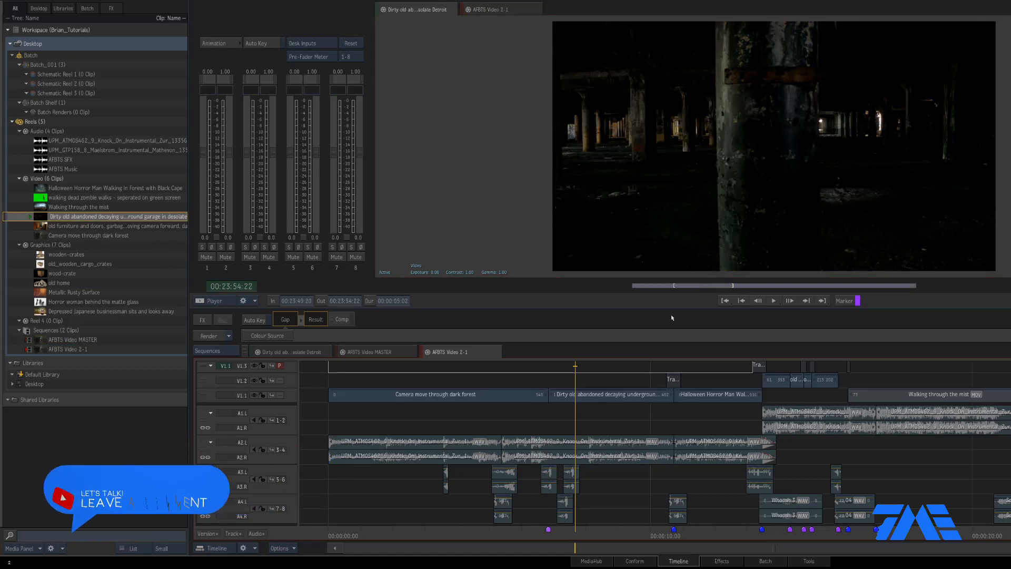
left_click_drag(730, 288, 737, 287)
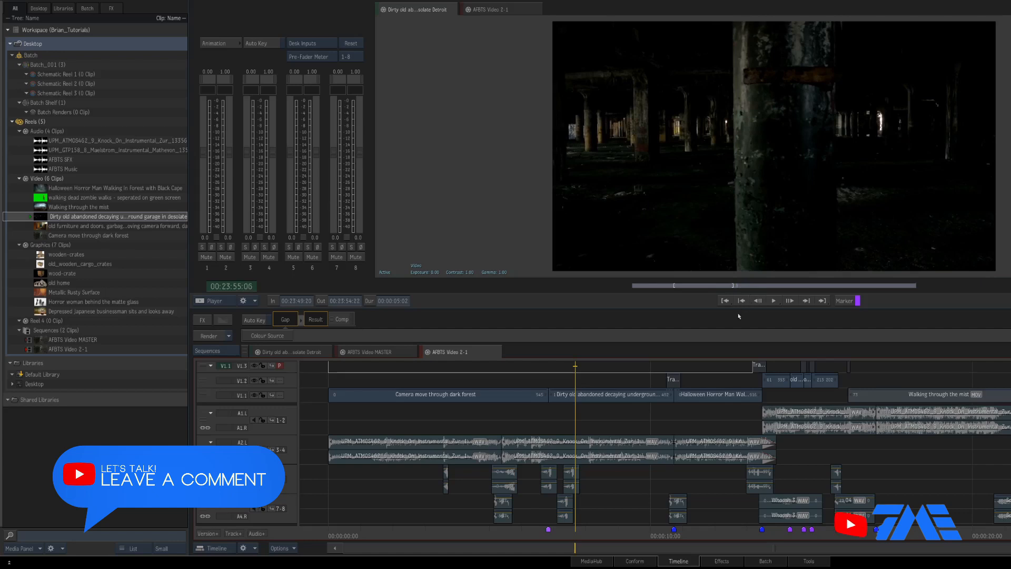
key("i")
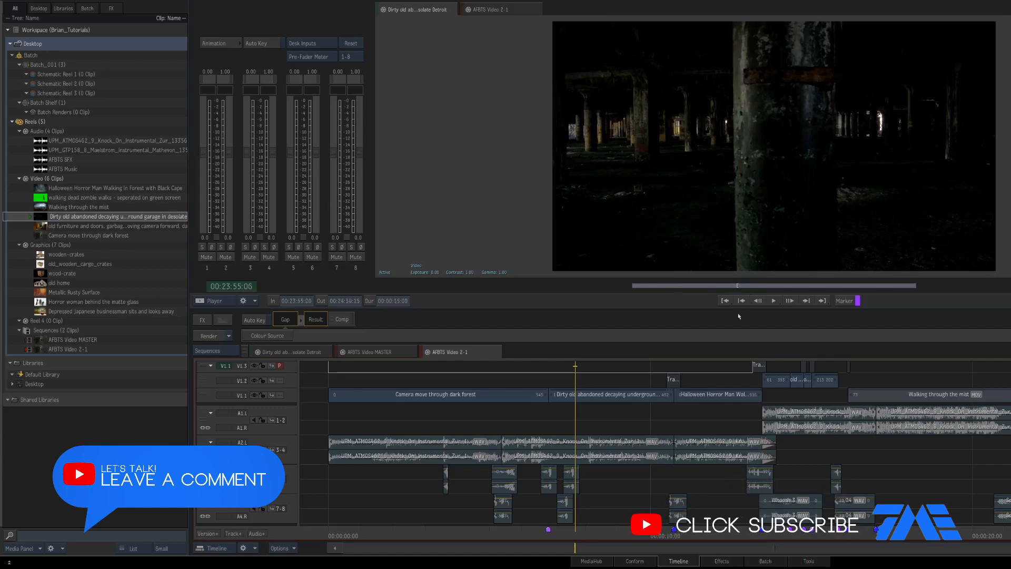
key("Right")
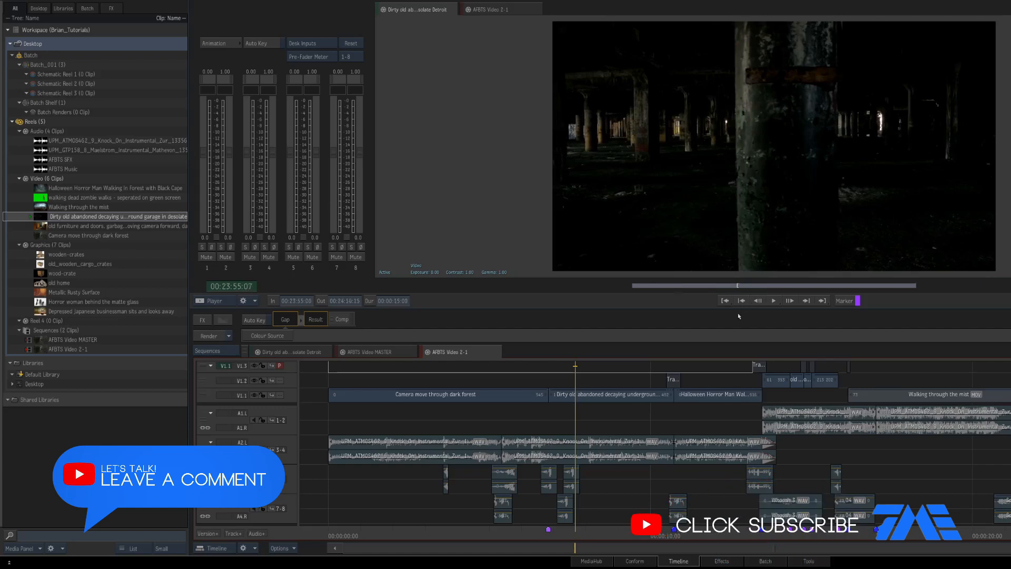
key("o")
Edit the marked garage frame into the end of the AFBTS Video Z-1 sequence and set its Timewarp speed to 0.
left_click_drag(756, 145, 548, 351)
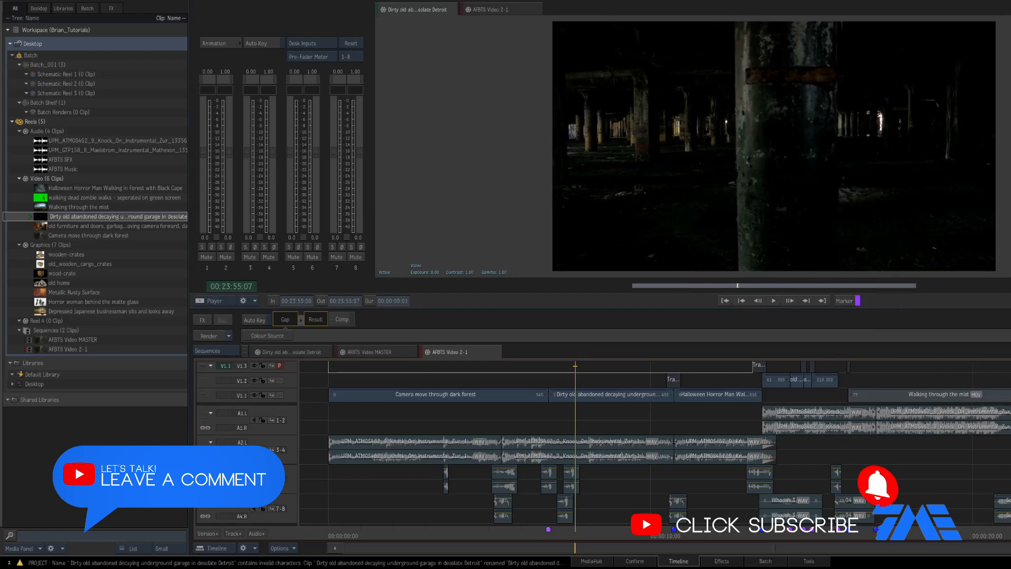
key("b")
left_click(698, 309)
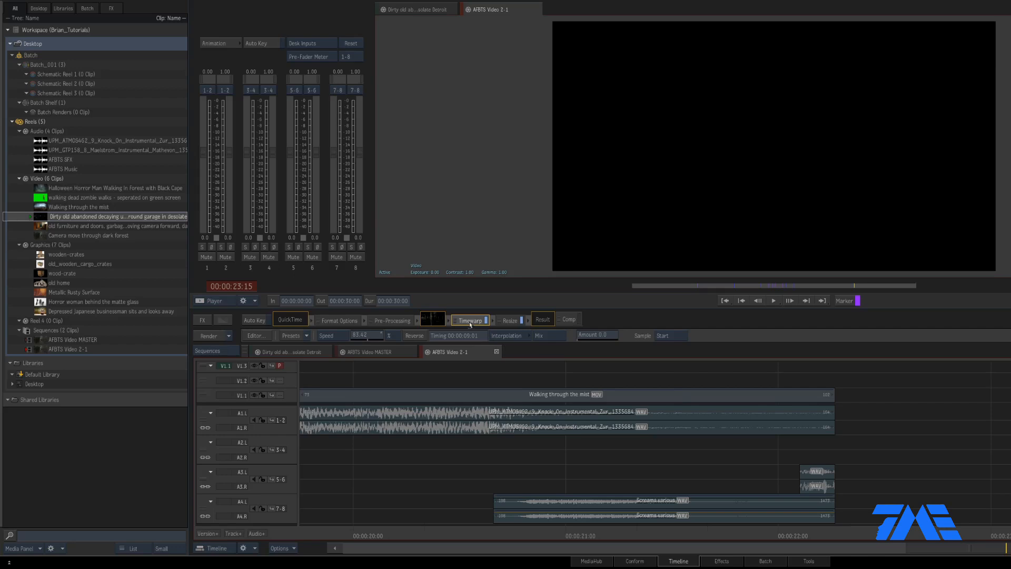
left_click(375, 339)
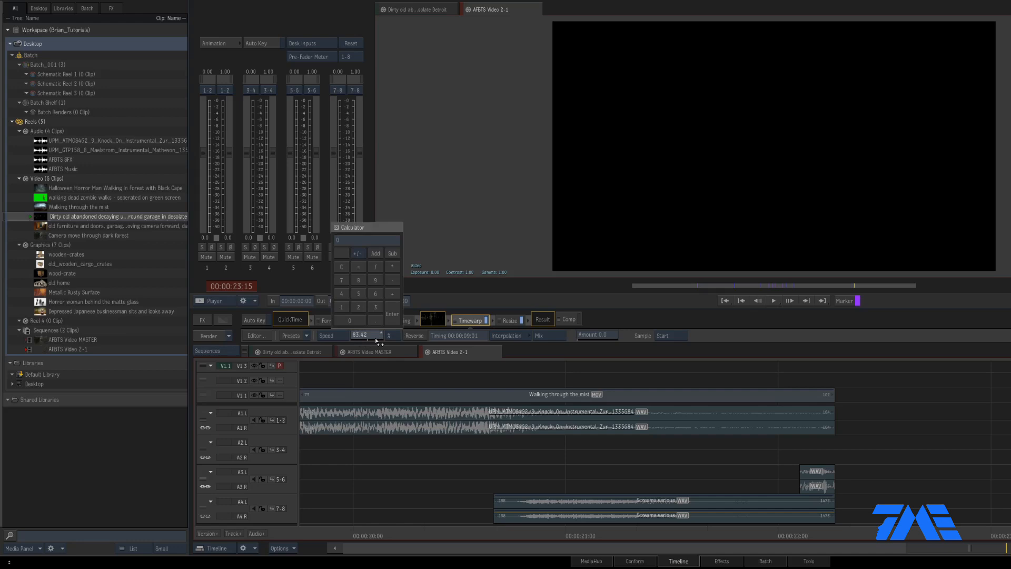
key("Return")
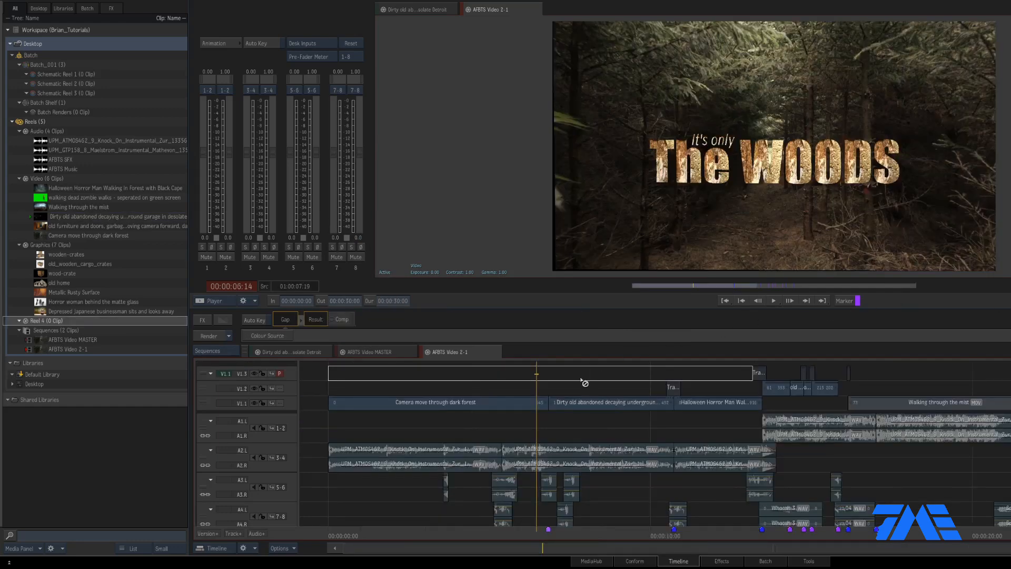
Move the frozen garage clip onto track V1.2 so that it starts at 00:00:06:20.
left_click_drag(579, 402, 554, 393)
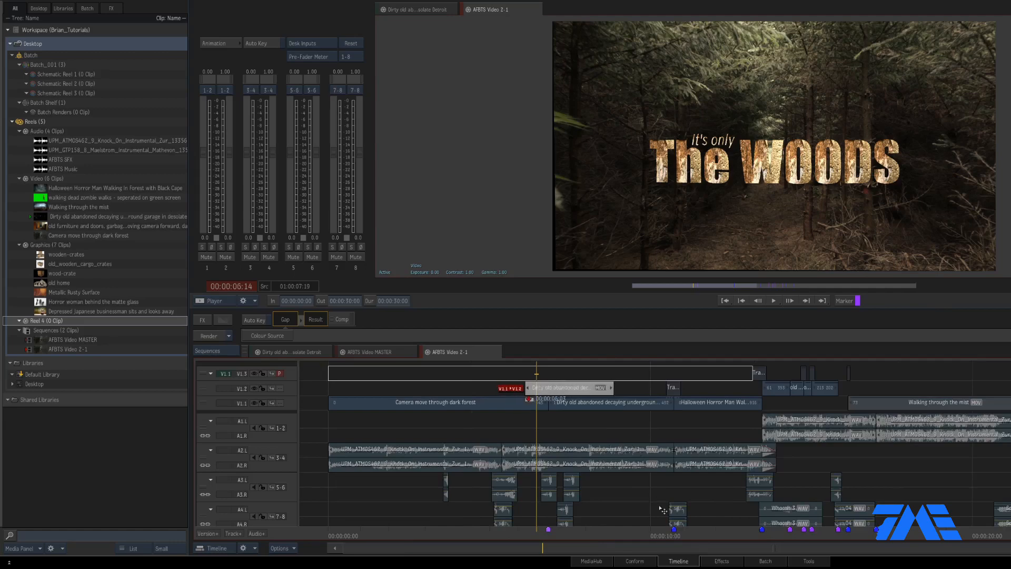
left_click_drag(573, 527, 540, 210)
left_click_drag(555, 534, 570, 529)
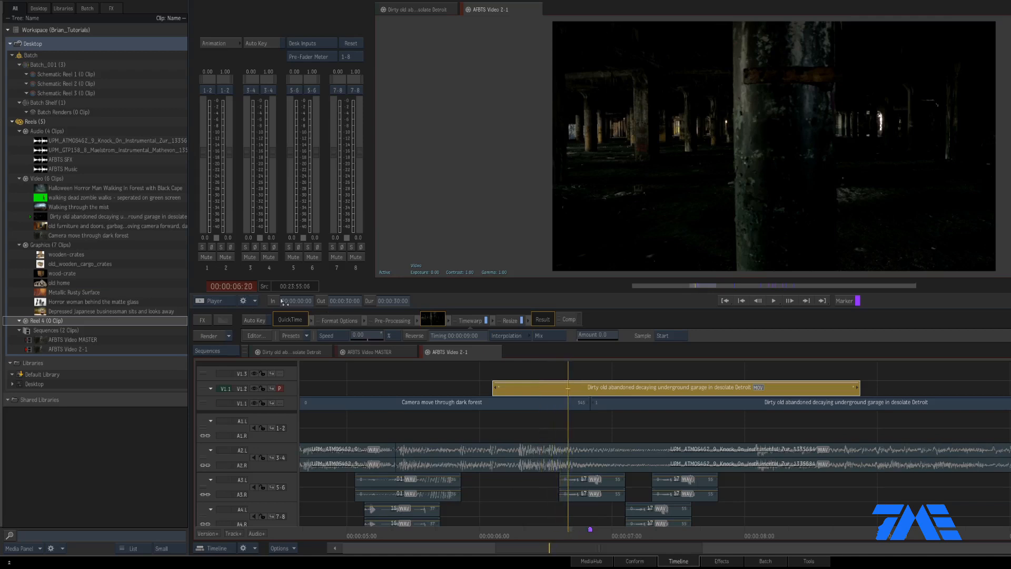
left_click_drag(550, 388, 621, 392)
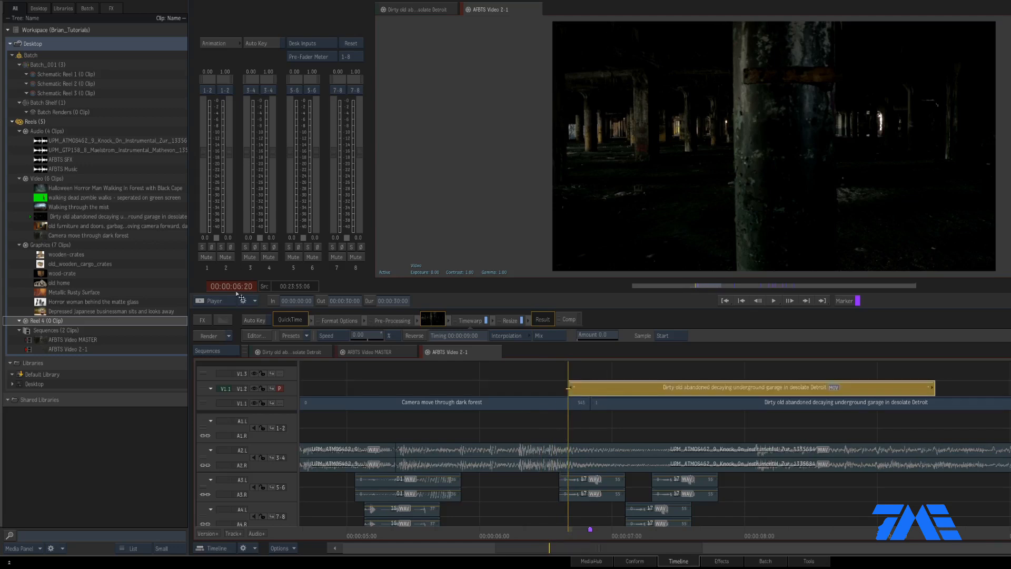
Cut the frozen garage clip on V1.2 at 00:00:08:03 and delete the part after the cut.
key("equal")
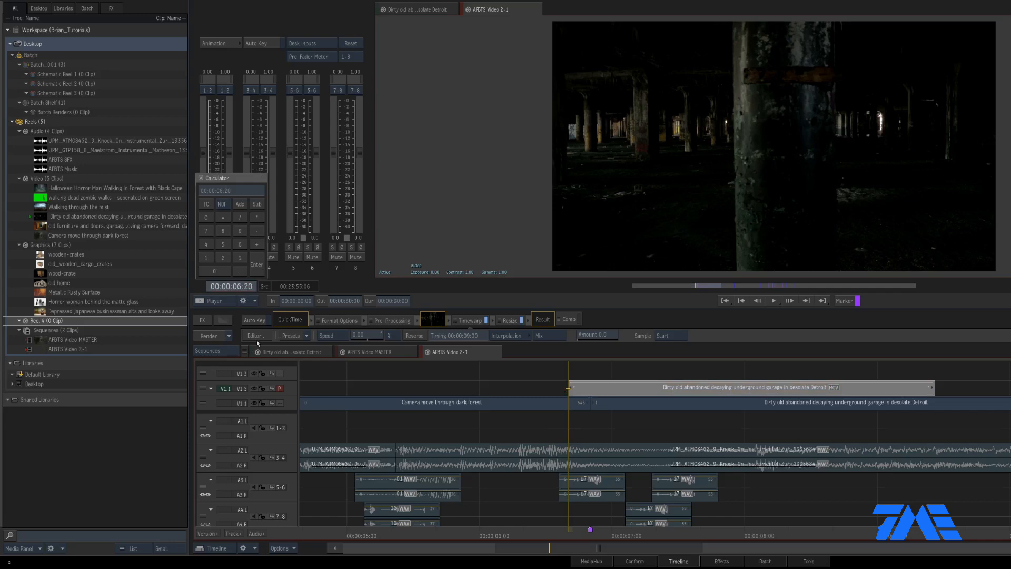
type("803")
key("Return")
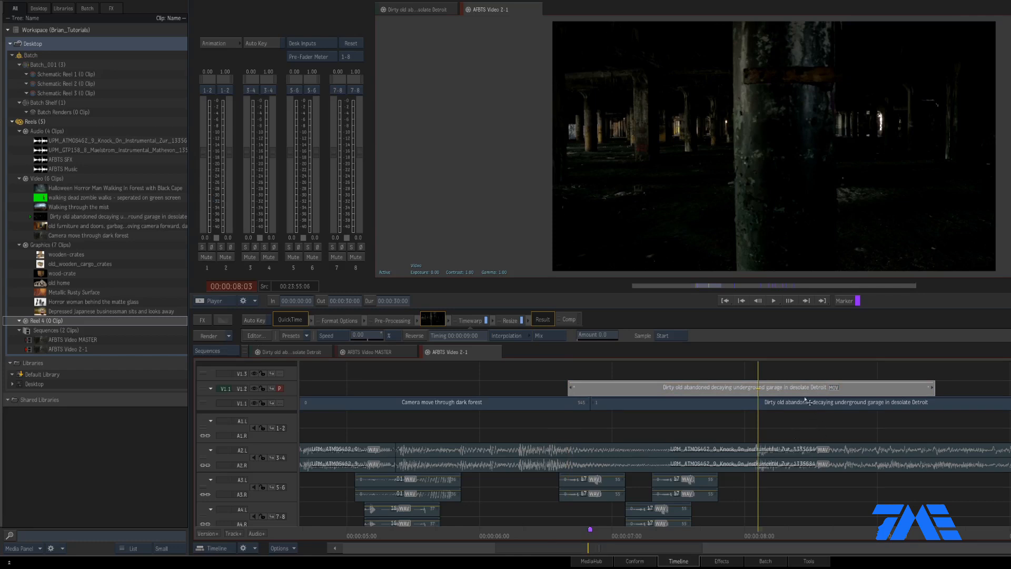
left_click(899, 393)
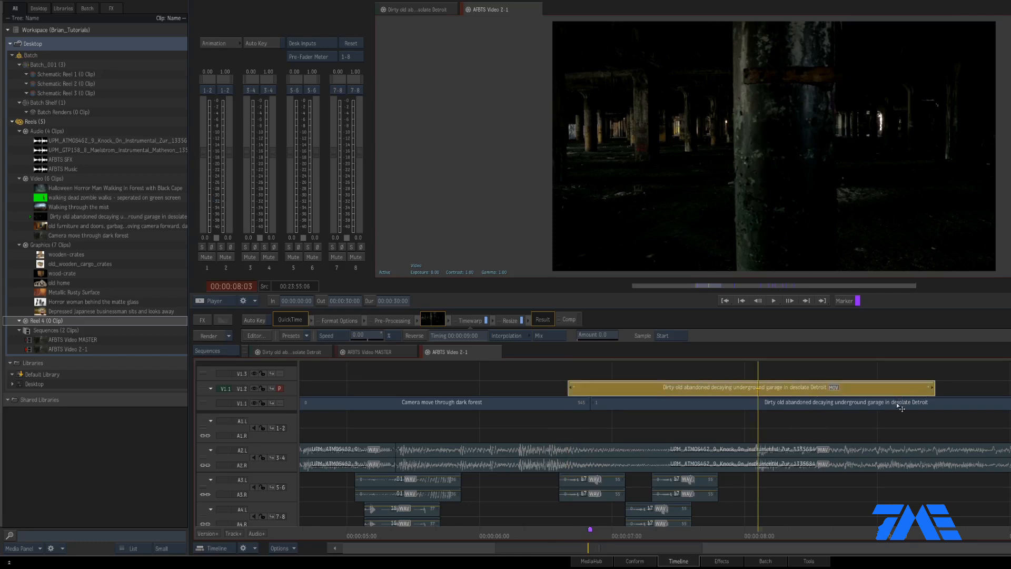
key("ctrl+v")
left_click(874, 389)
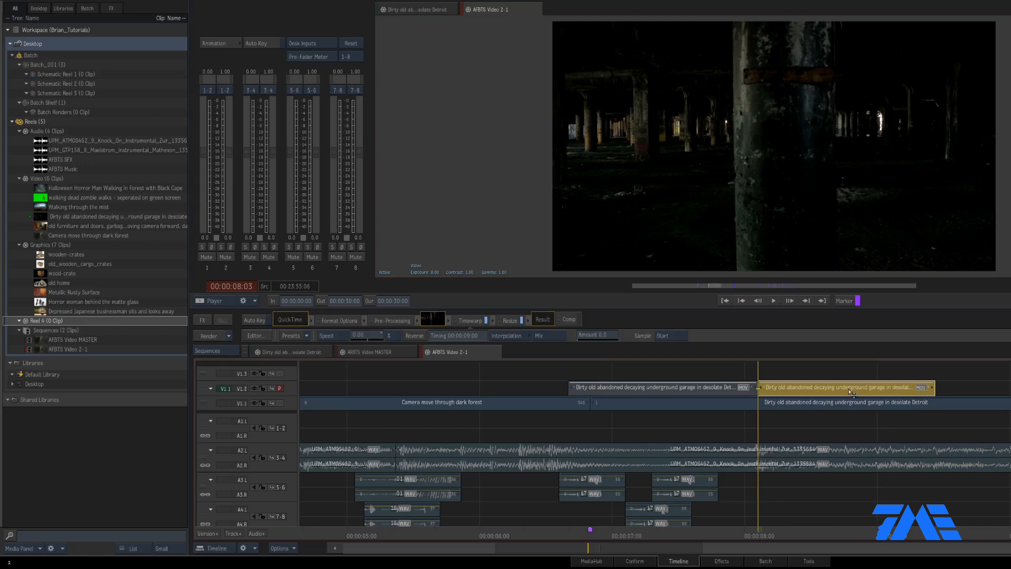
key("Delete")
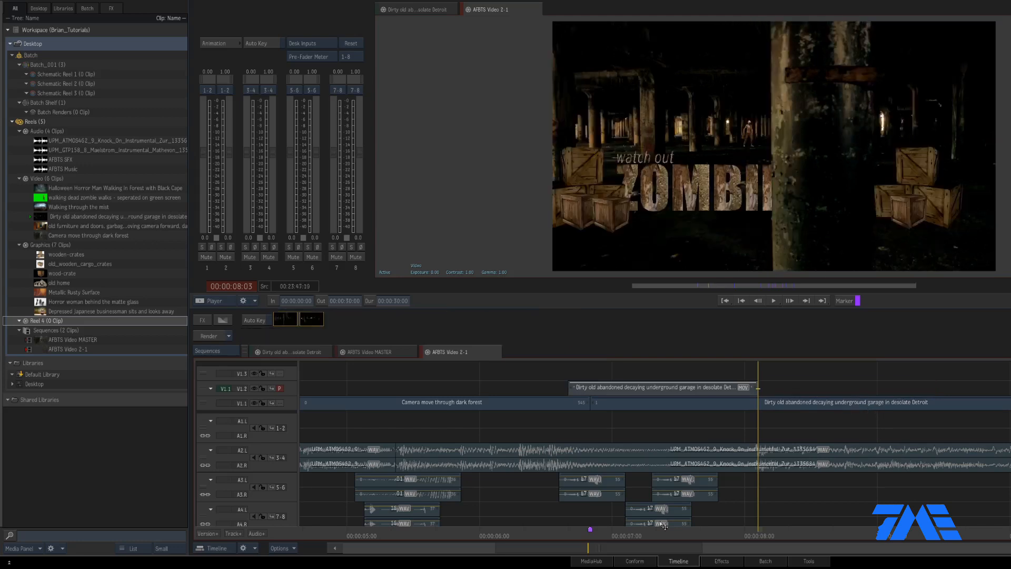
Create a Batch FX on the trimmed frozen garage clip on track V1.2.
left_click_drag(643, 532, 617, 532)
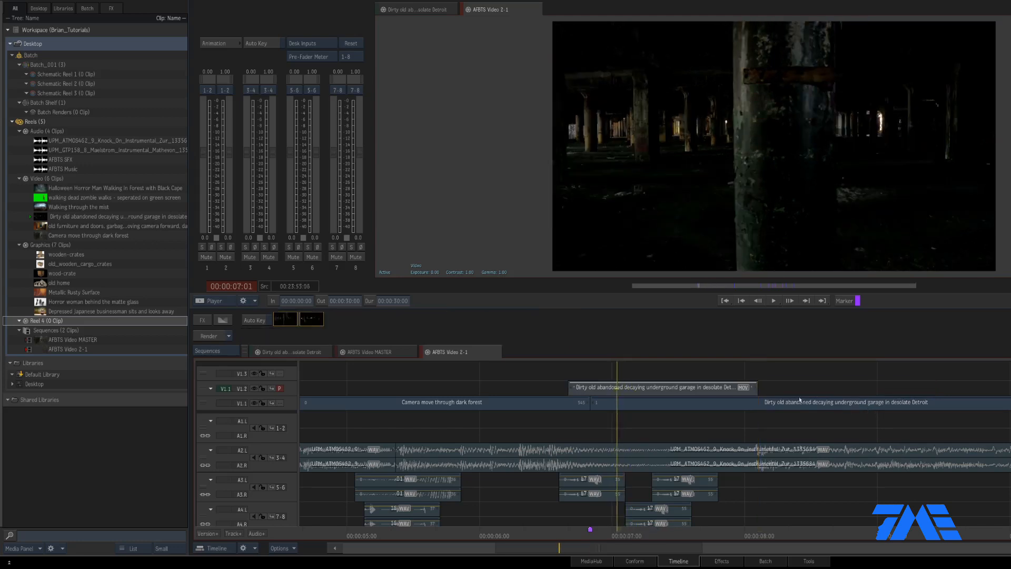
left_click_drag(800, 400, 811, 568)
left_click(661, 387)
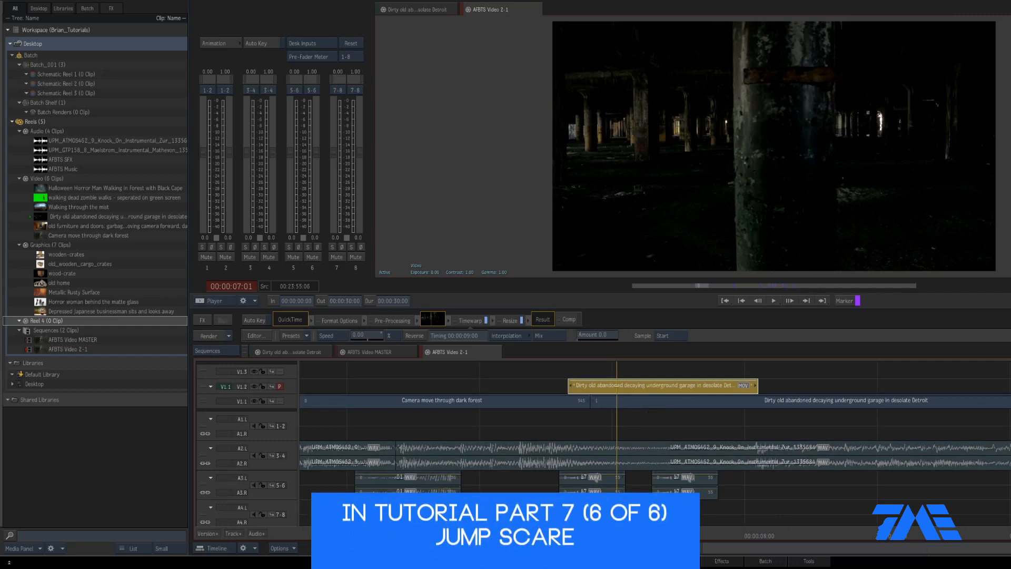
scroll(655, 442, "down", 1)
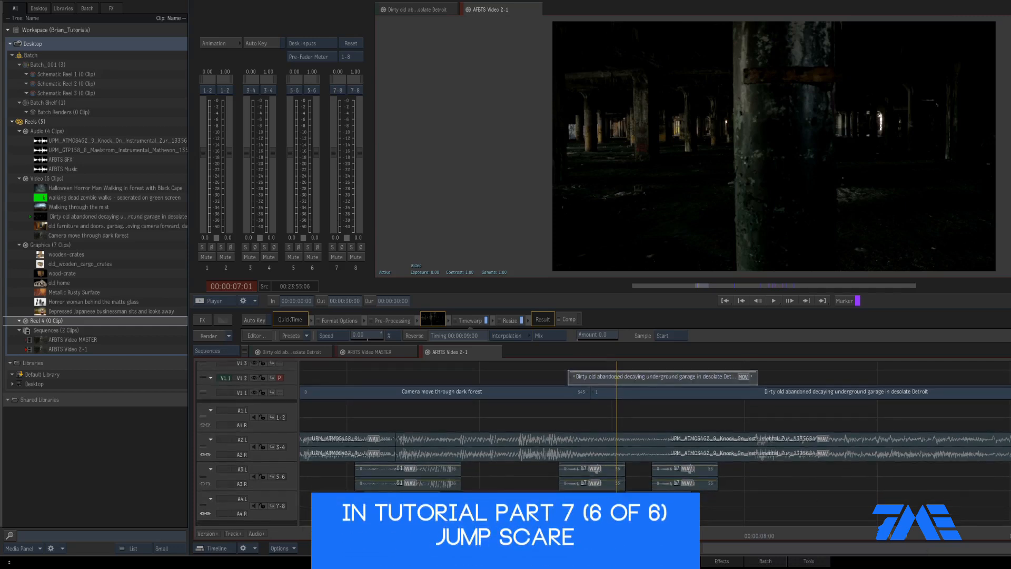
scroll(655, 442, "up", 1)
left_click_drag(616, 536, 599, 535)
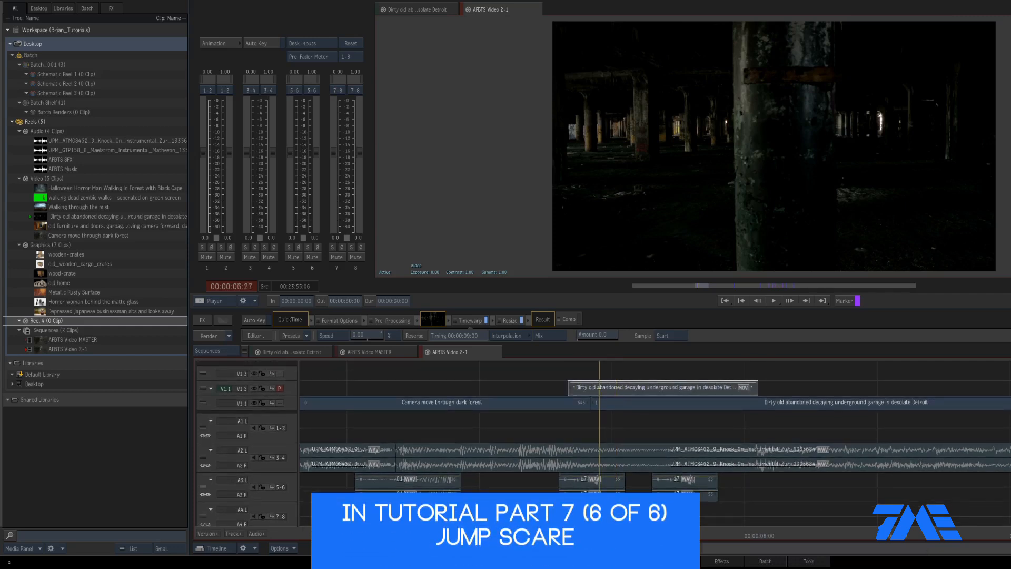
left_click(617, 391)
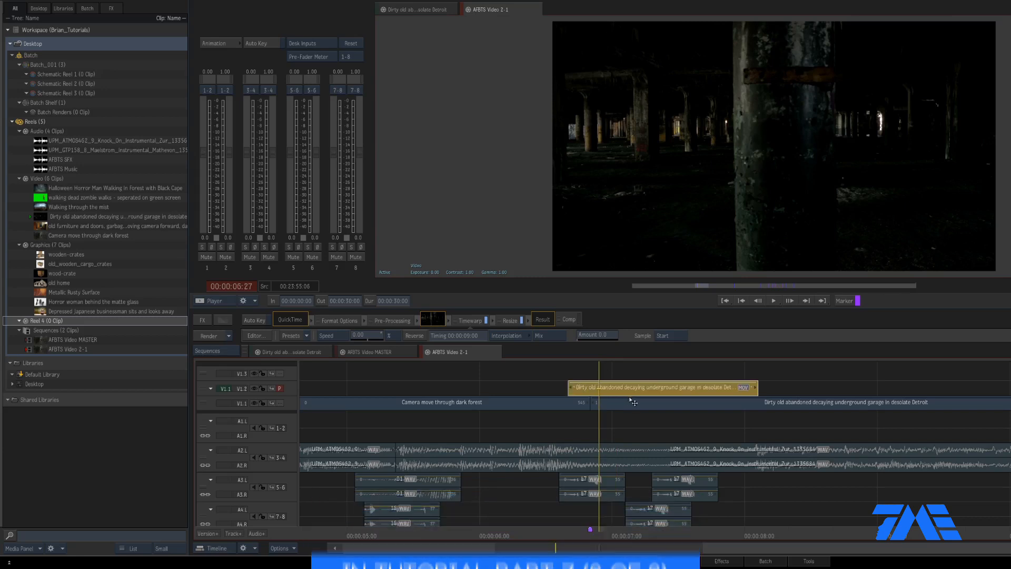
left_click(203, 320)
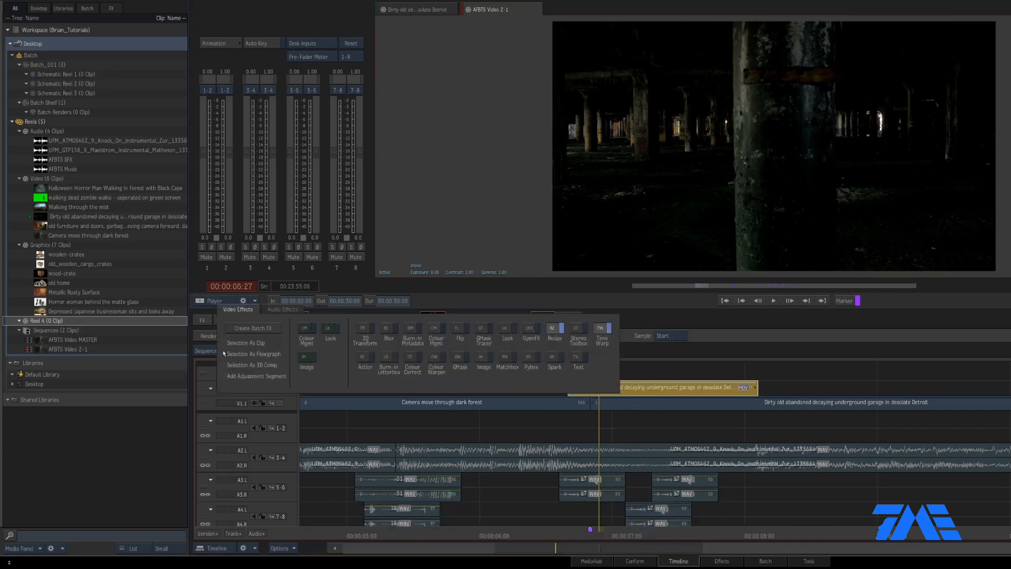
left_click(256, 329)
left_click(700, 308)
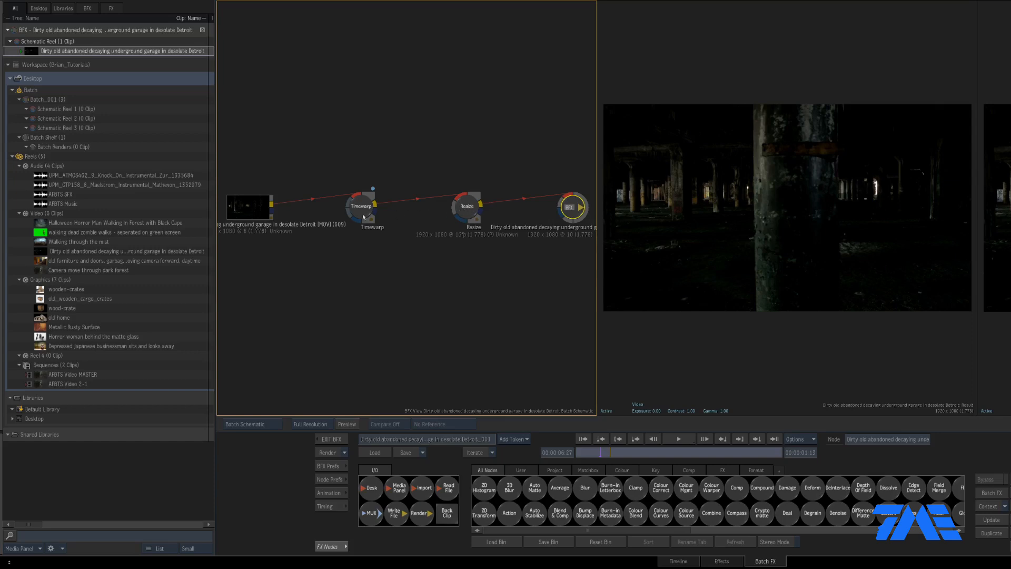
Move the Timewarp and Resize nodes closer to the source clip in the schematic and exit the Batch FX.
left_click_drag(467, 206, 314, 213)
key("f")
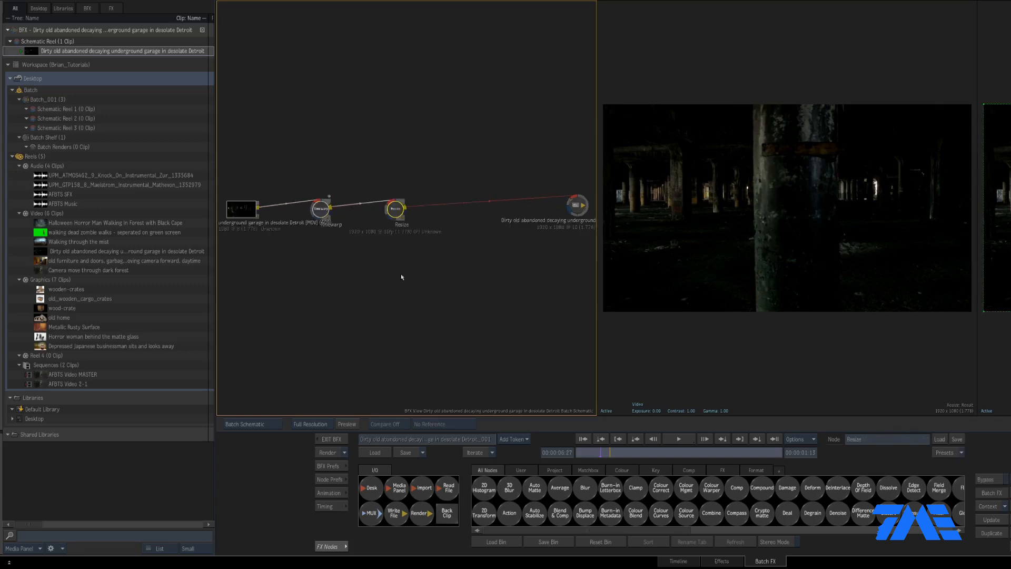
left_click(332, 439)
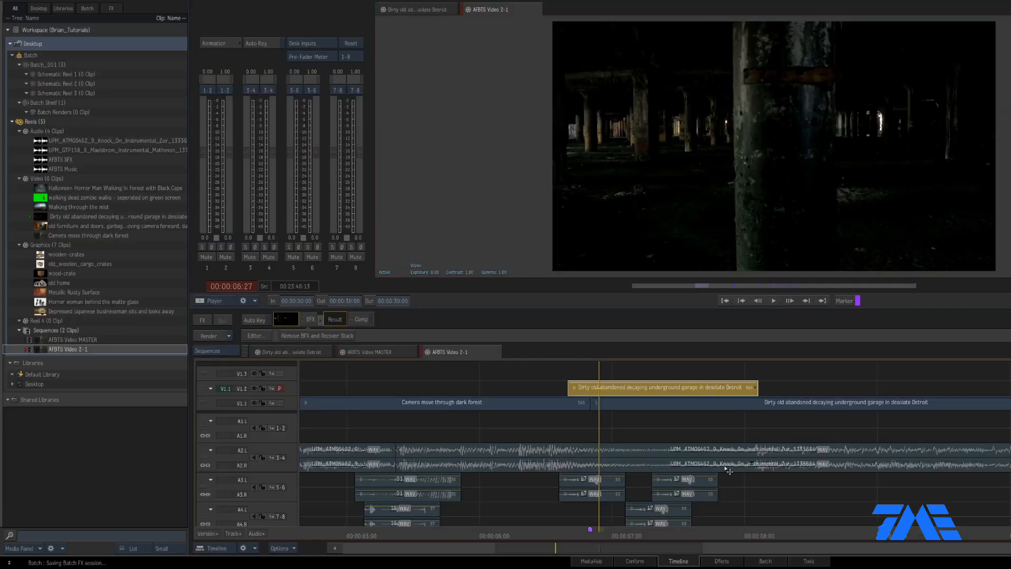
Copy the Image node from the Batch FX of the garage zombie shot on track V1.1 and exit that Batch FX.
left_click(639, 402)
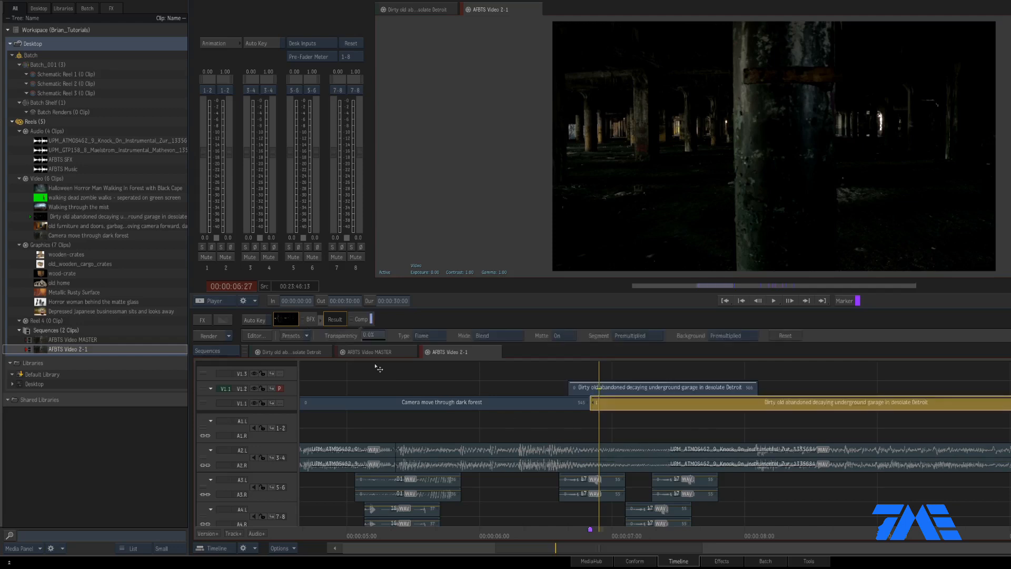
left_click(311, 319)
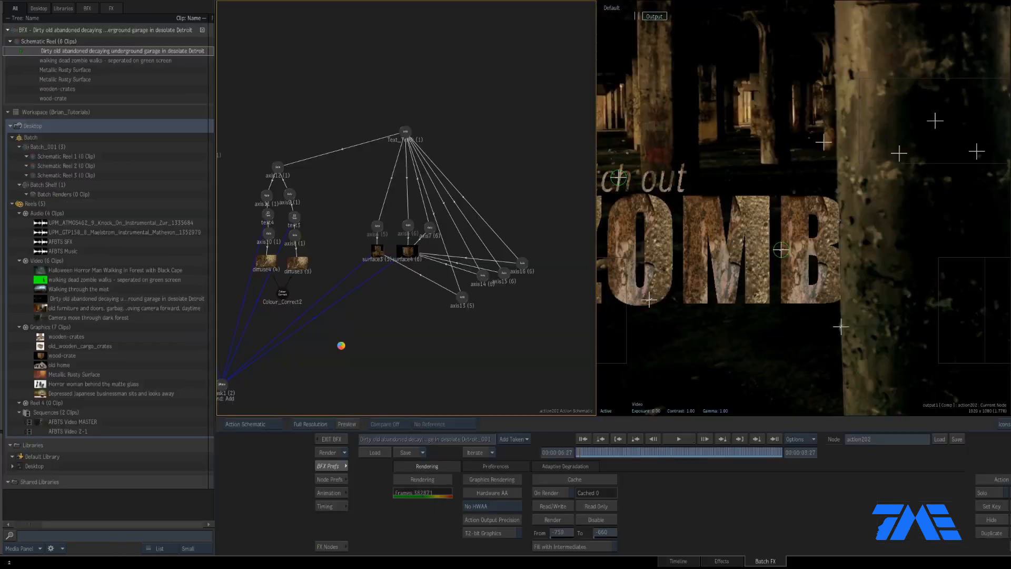
key("Escape")
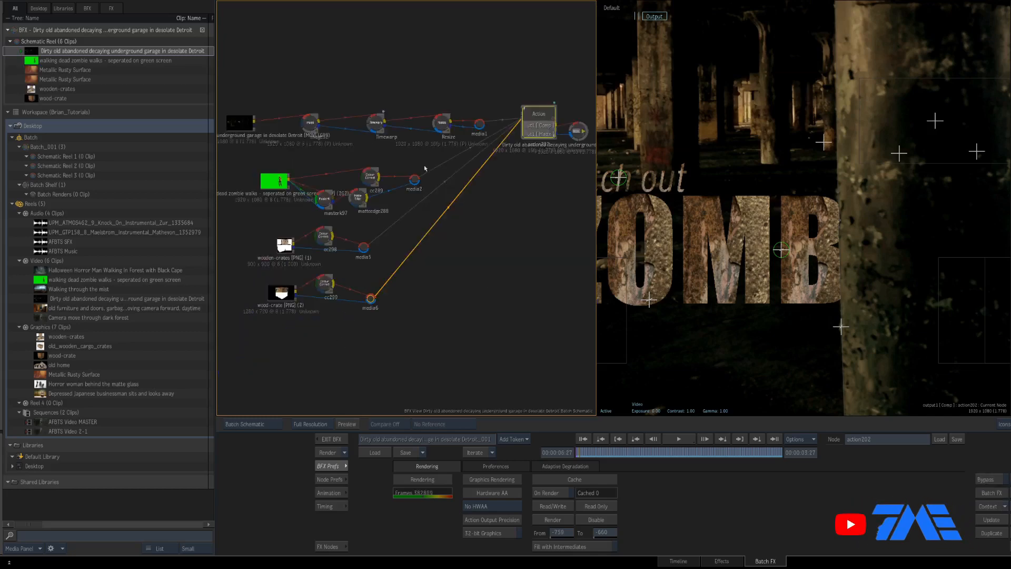
left_click_drag(453, 169, 459, 170)
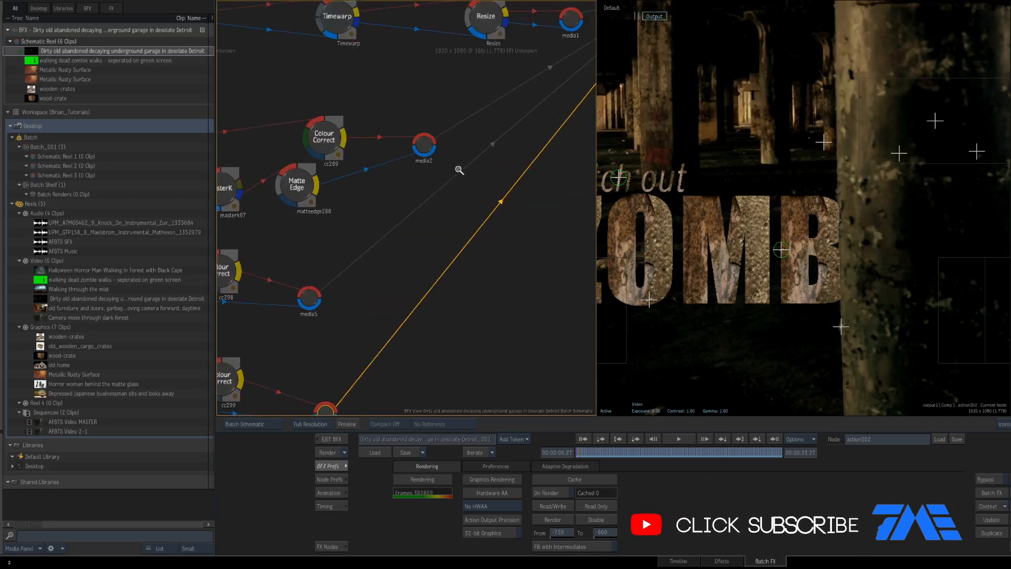
scroll(459, 170, "down", 5)
left_click(310, 125)
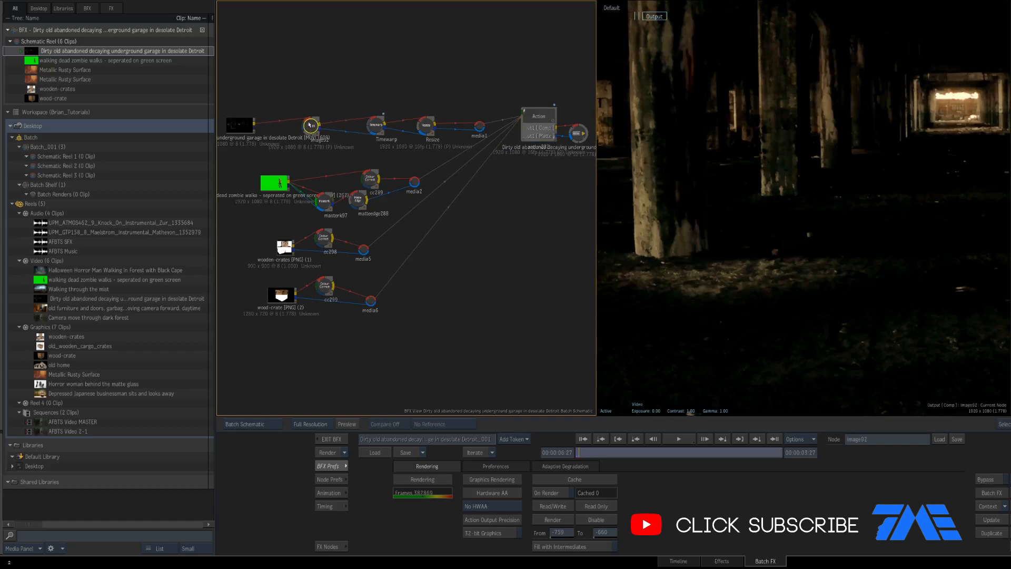
left_click_drag(309, 124, 311, 126)
left_click(330, 437)
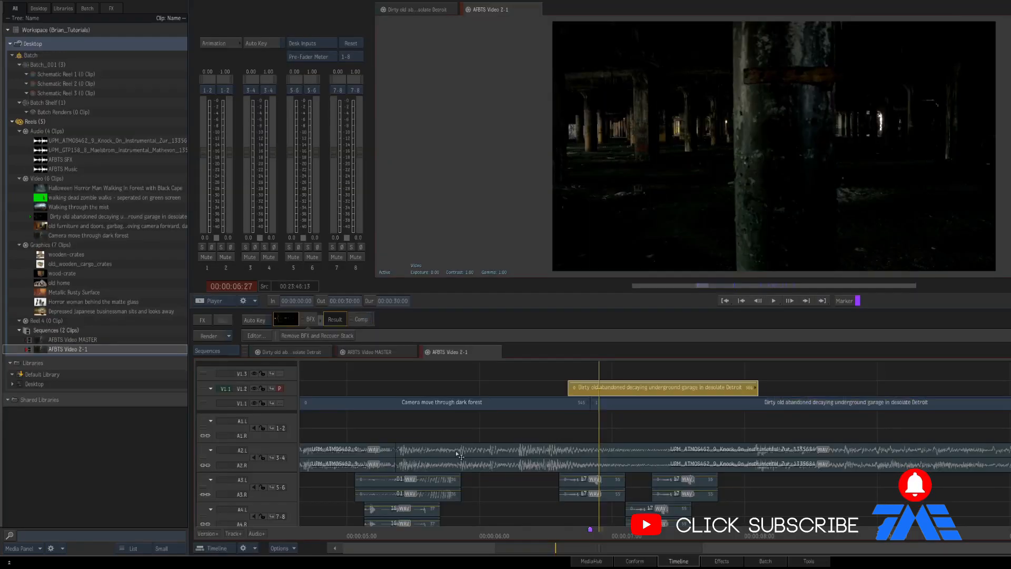
Open the frozen garage clip's Batch FX and insert the copied Image node between the source clip and the Timewarp node.
left_click(310, 319)
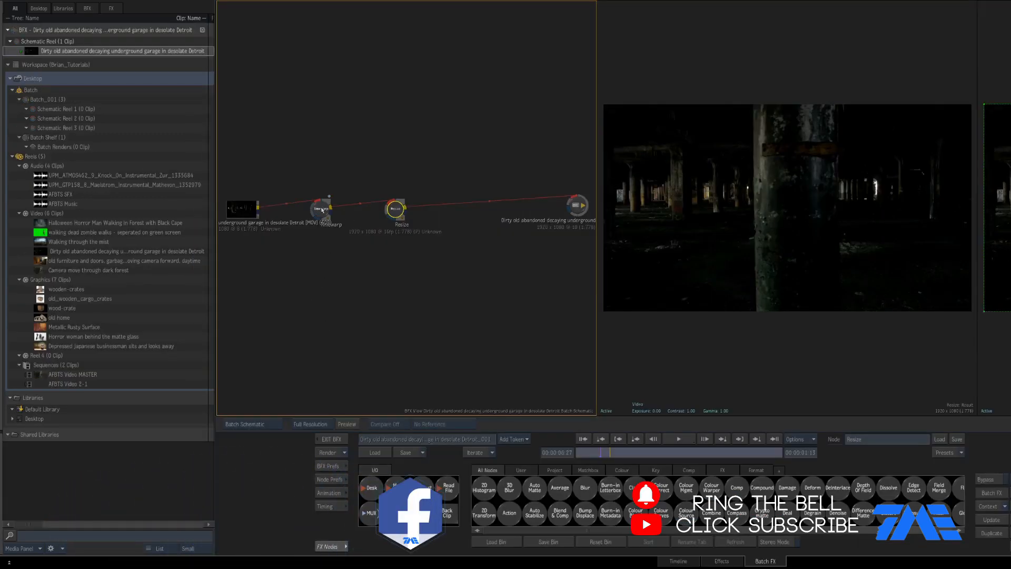
left_click_drag(321, 209, 351, 209)
left_click_drag(334, 268, 297, 210)
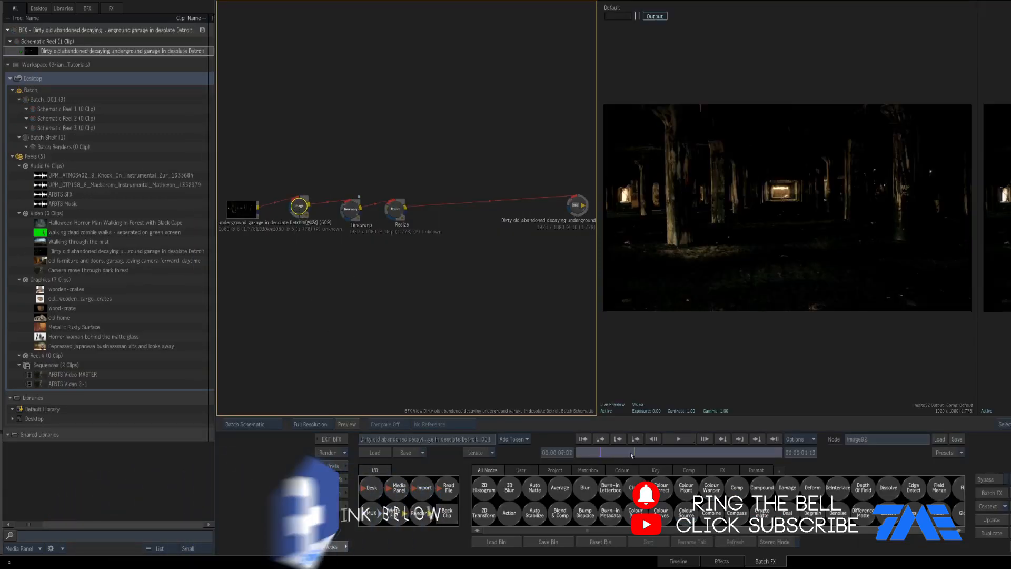
left_click(578, 213)
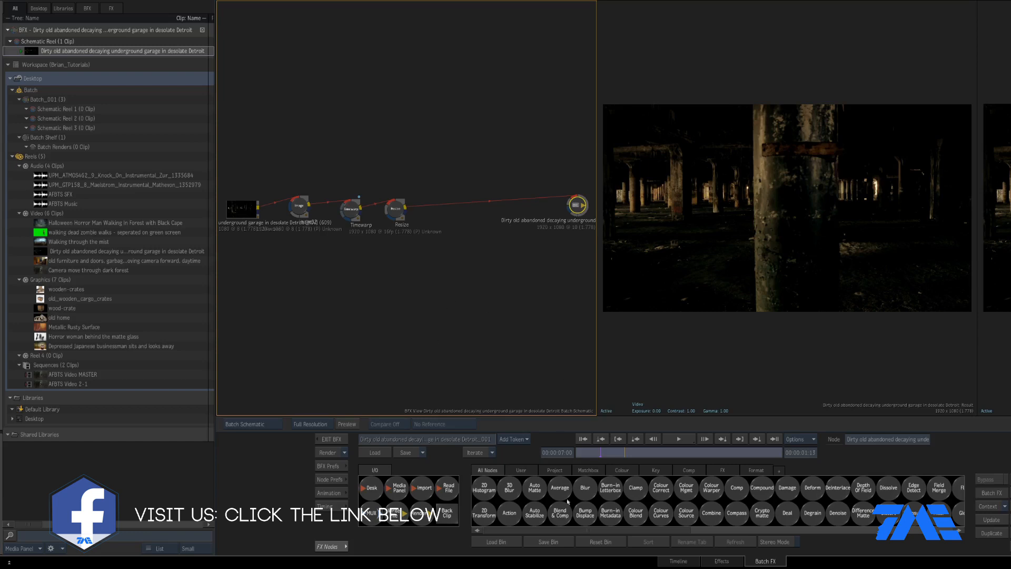
Add a GMask node fed by the Resize node and connect its output to the matte input of the Batch FX output.
key("g")
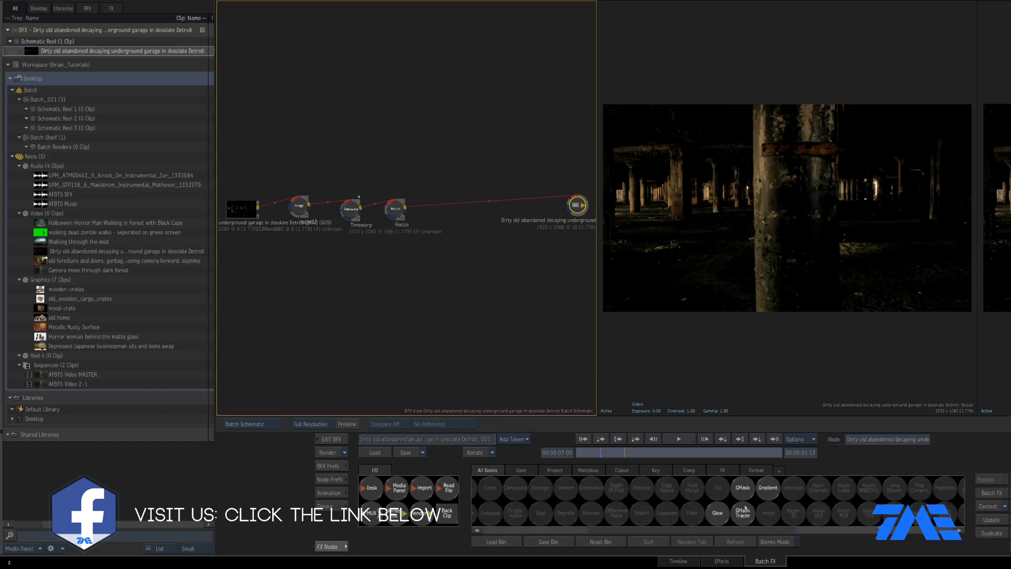
left_click_drag(741, 490, 495, 278)
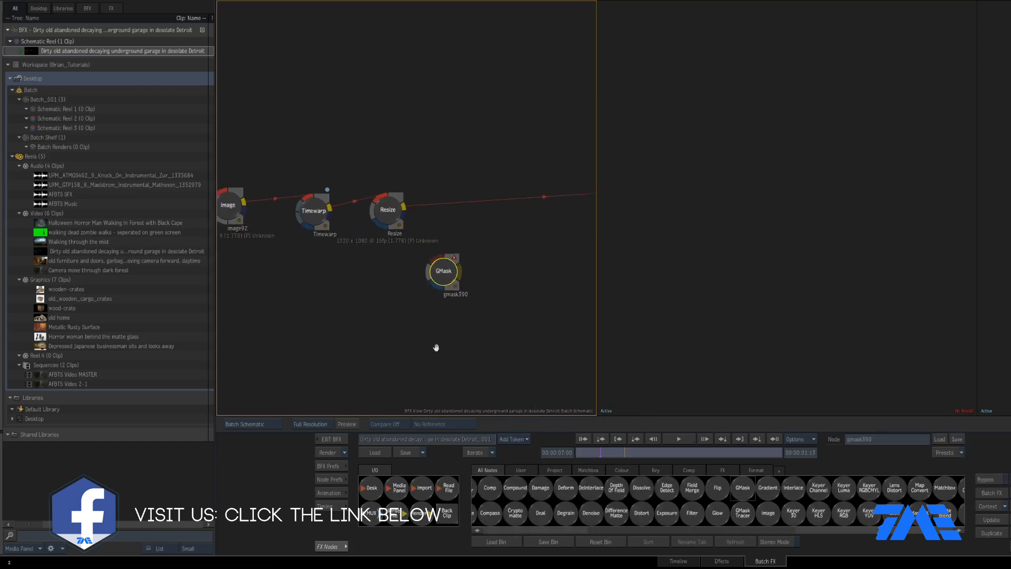
left_click_drag(436, 347, 392, 324)
left_click_drag(360, 185, 331, 193)
left_click_drag(341, 196, 391, 265)
key("Home")
left_click_drag(438, 229, 569, 191)
double_click(428, 227)
left_click_drag(429, 229, 423, 210)
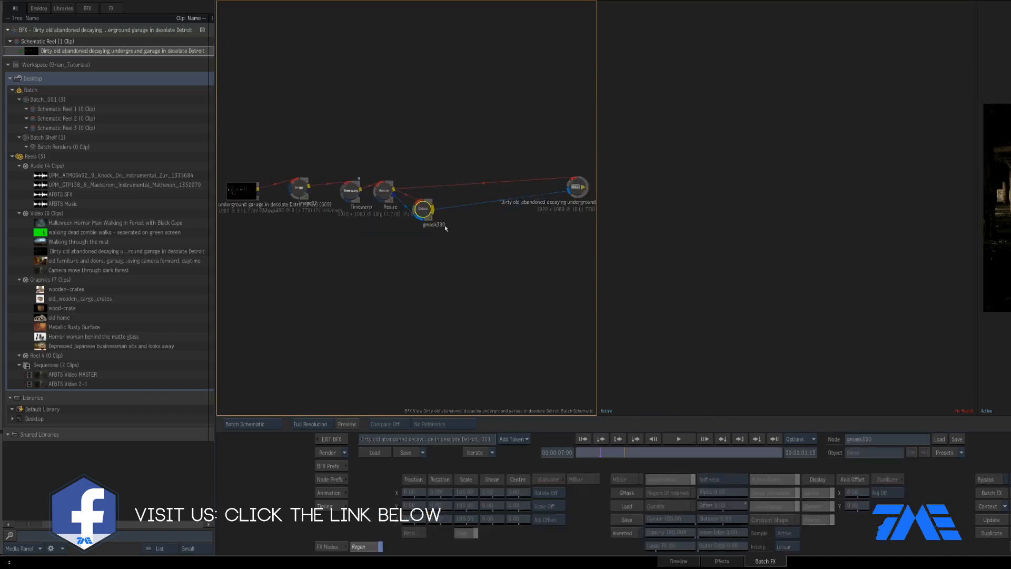
Start a GMask spline above the frame and trace the upper half of the foreground pillar's left edge.
left_click(741, 314)
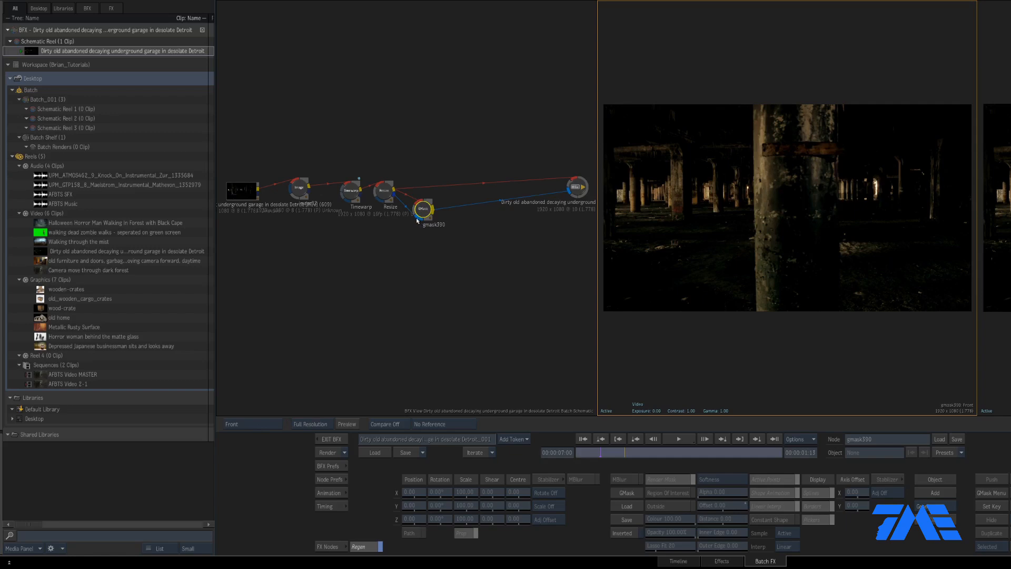
key("F3")
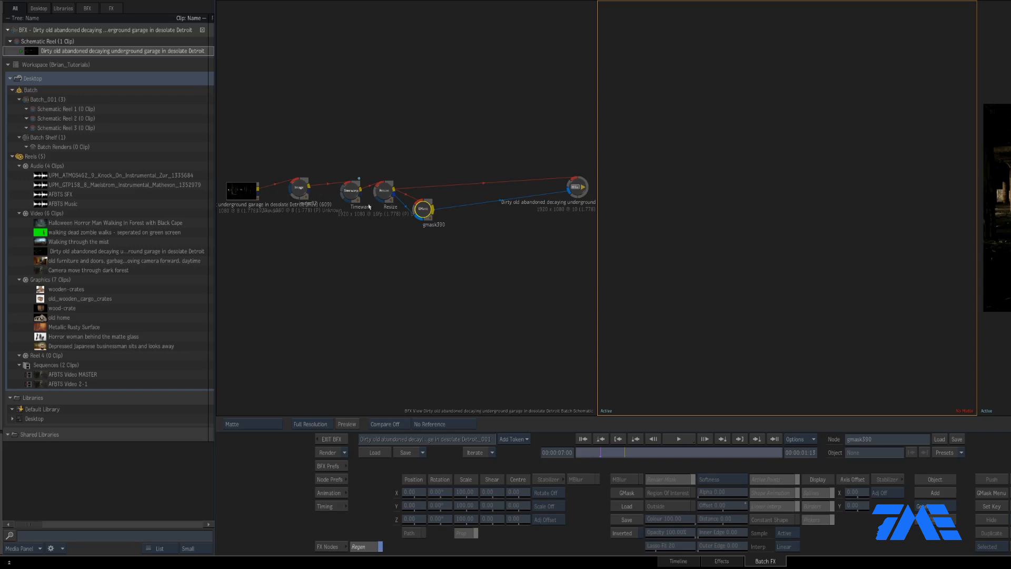
left_click_drag(258, 194, 384, 203)
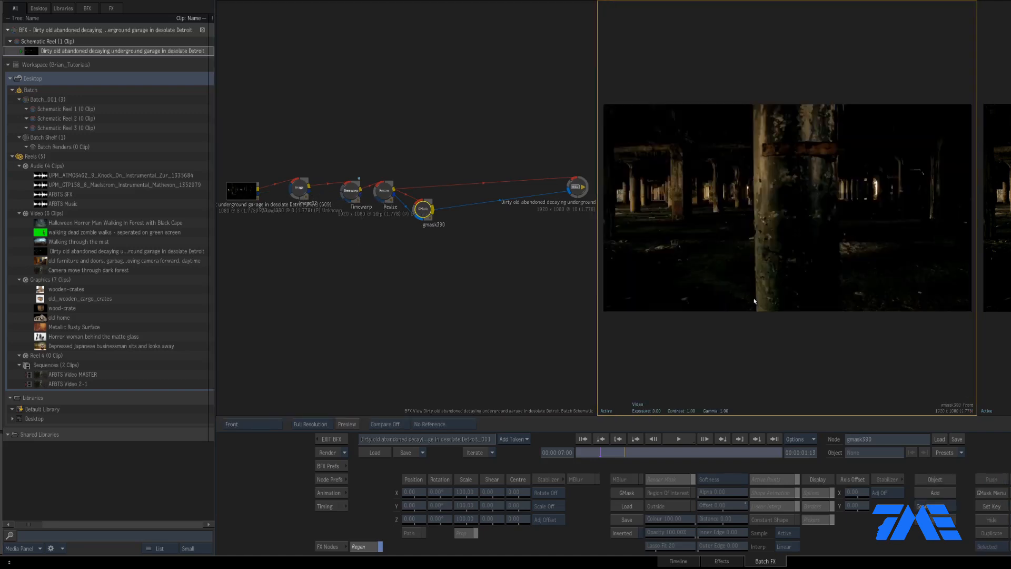
key("a")
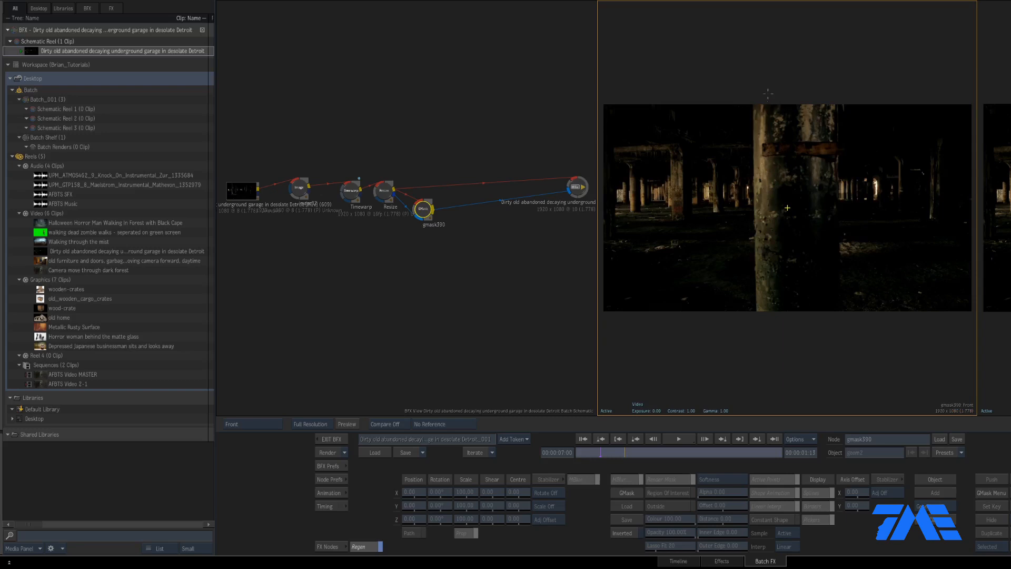
scroll(787, 208, "up", 4)
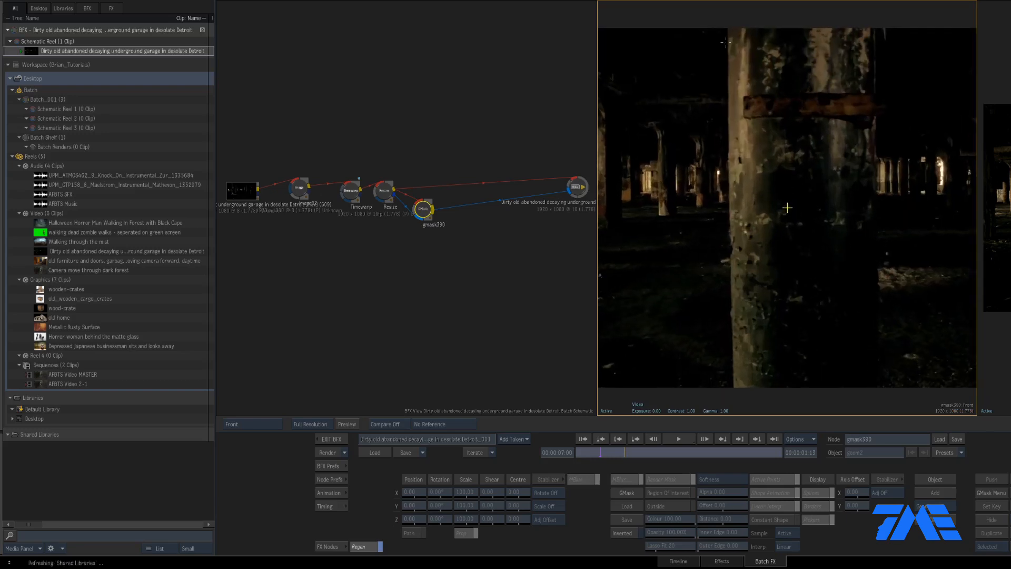
left_click(730, 18)
left_click(731, 69)
left_click(731, 175)
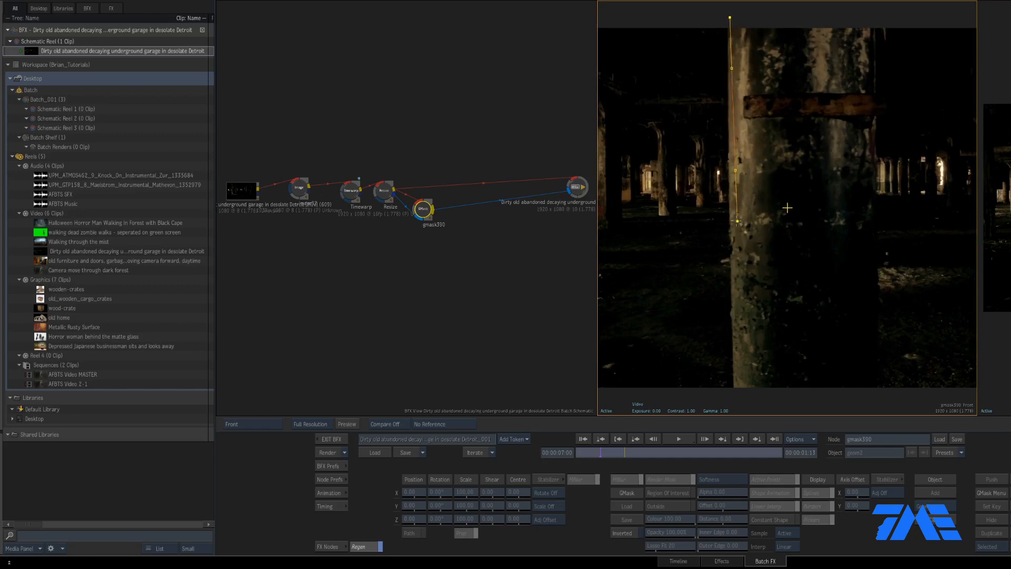
left_click(732, 226)
left_click(729, 227)
left_click(731, 242)
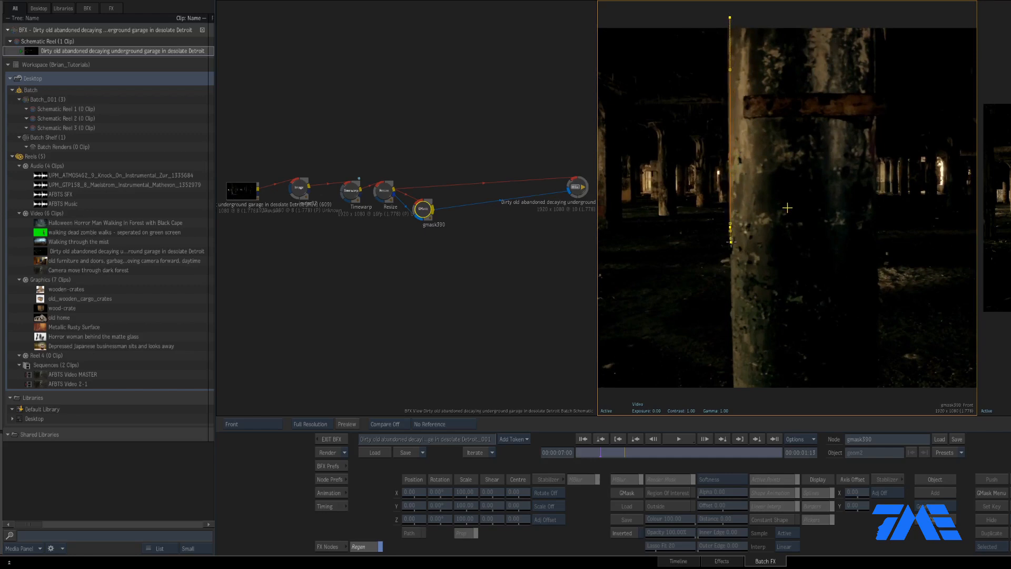
Continue the mask spline down the pillar's left edge and close it around the bottom, right side and top of the pillar.
scroll(761, 255, "up", 4)
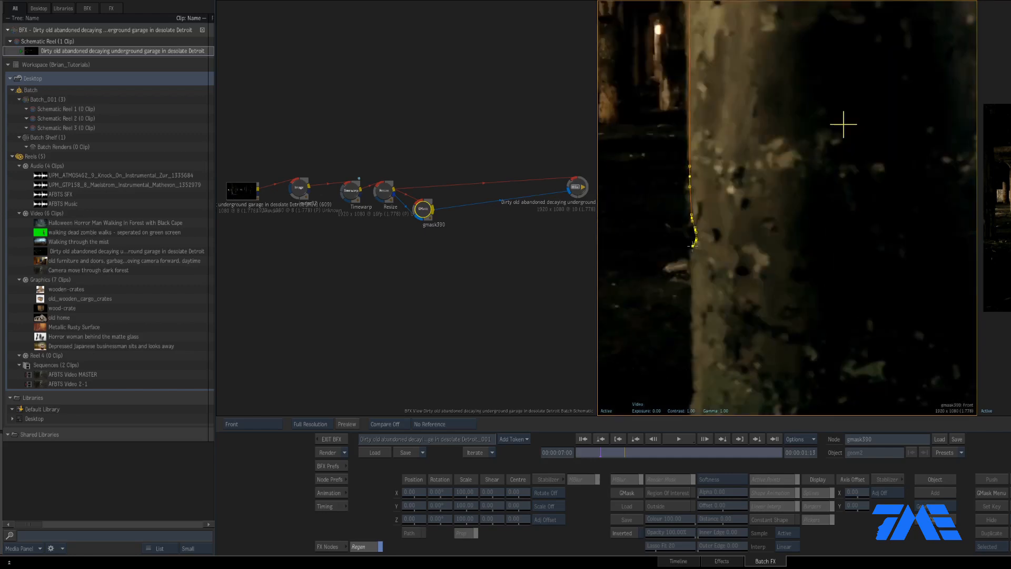
left_click(696, 275)
mouse_move(687, 284)
left_mouse_down()
mouse_move(673, 299)
mouse_move(684, 297)
left_mouse_up()
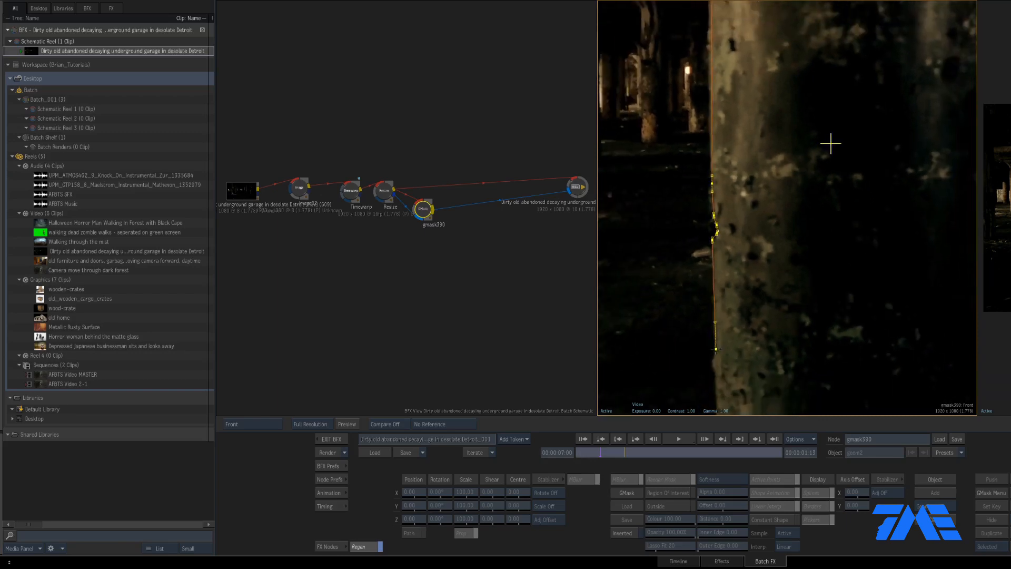
left_click(715, 349)
left_click(714, 358)
left_click(799, 131)
left_click(816, 192)
left_click(754, 218)
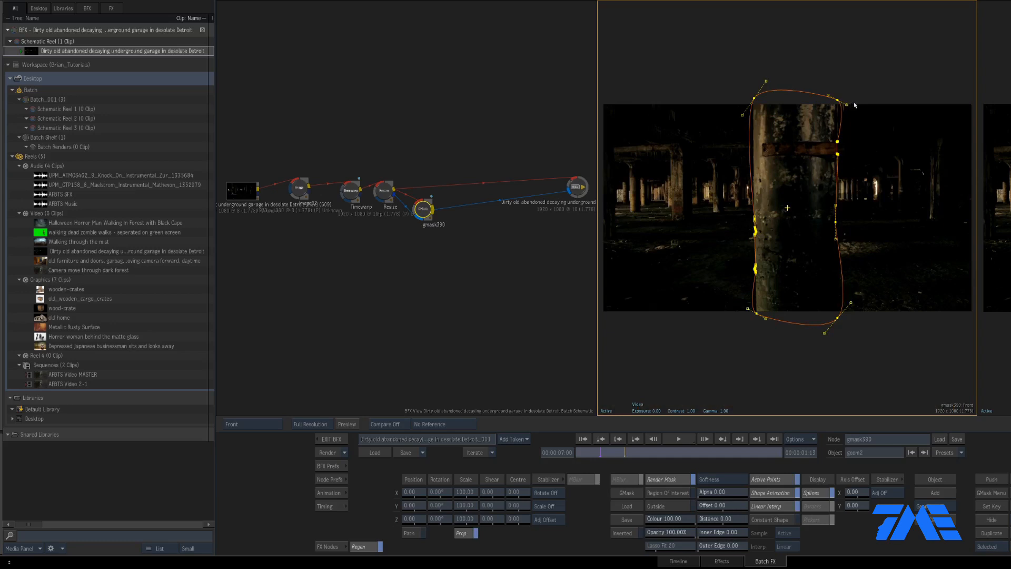
Select all points of the pillar mask and turn their curved tangents into straight corners.
left_click_drag(864, 69, 707, 347)
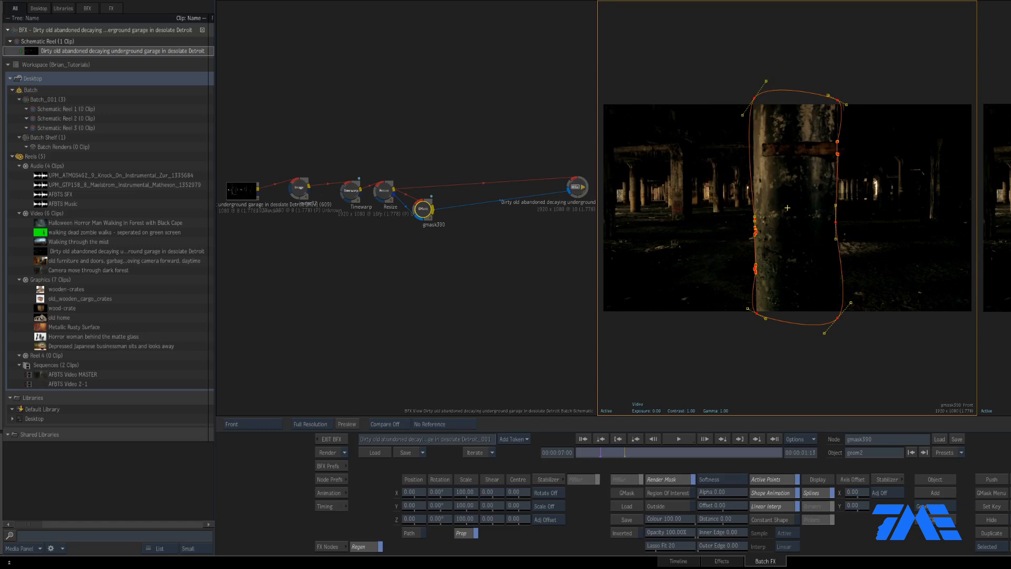
left_click(837, 318)
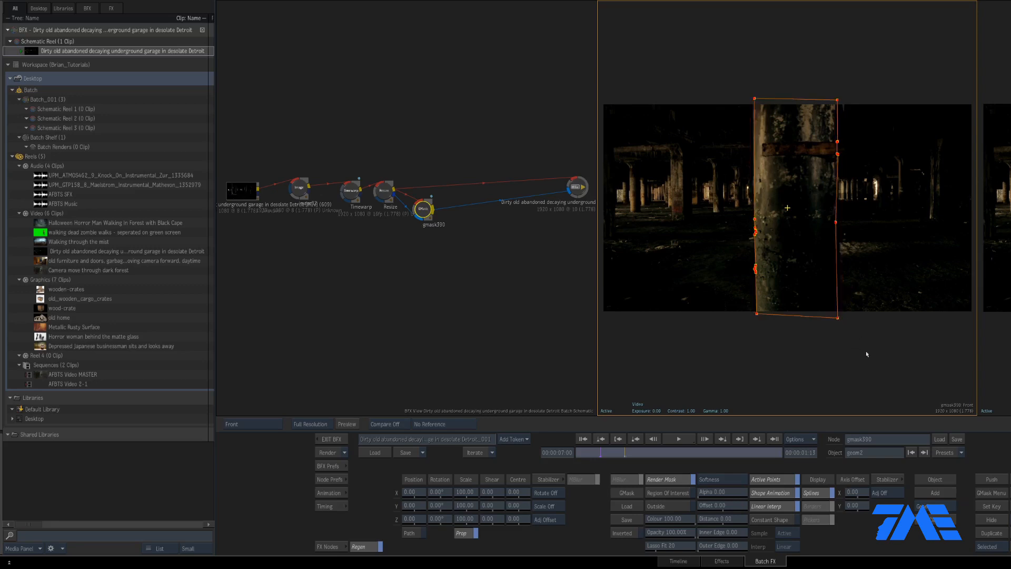
left_click(774, 276)
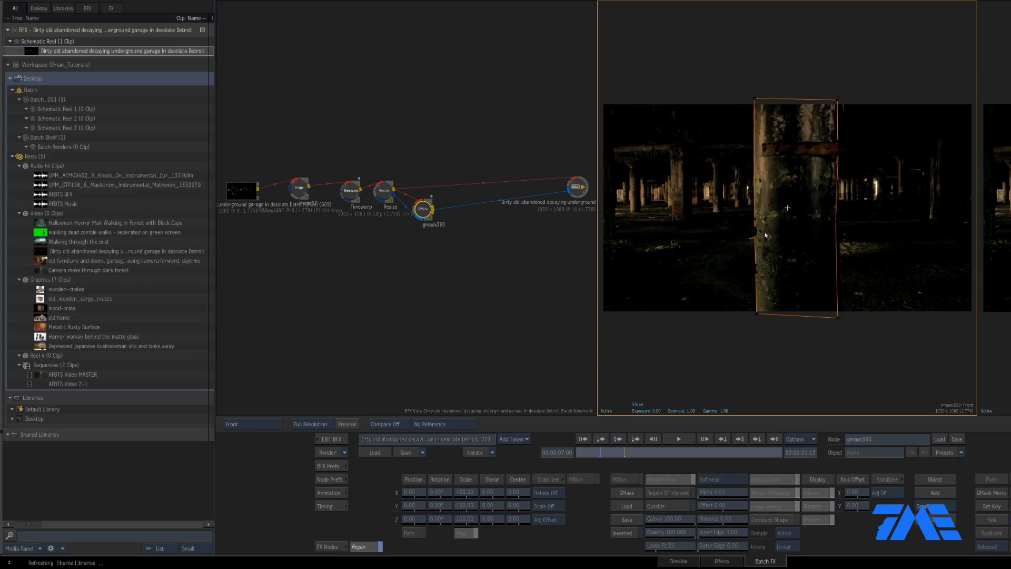
Set the pillar mask to Outside with colour 0.00 and compare its matte, result and front views.
left_click_drag(781, 235, 797, 239)
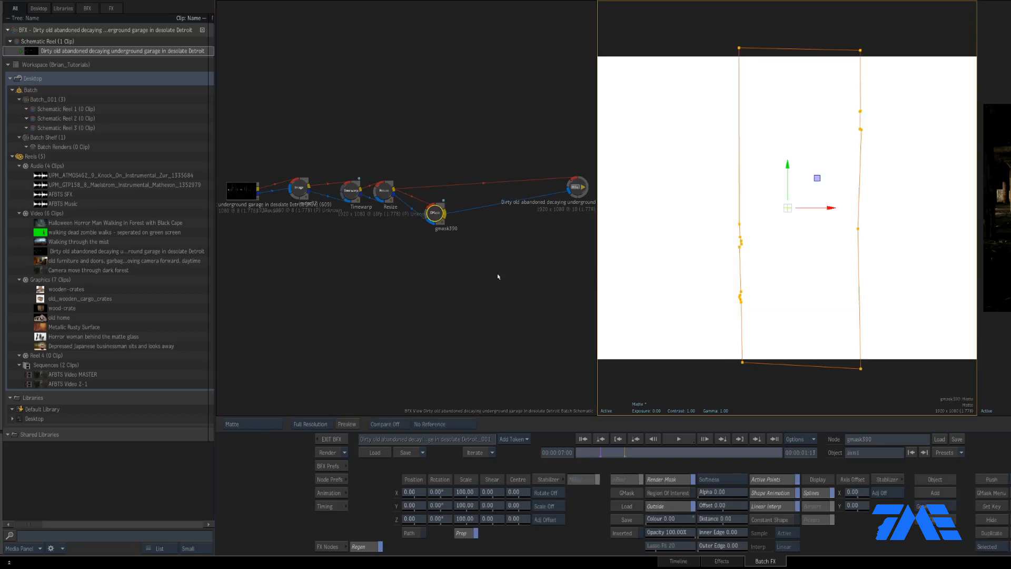
key("F4")
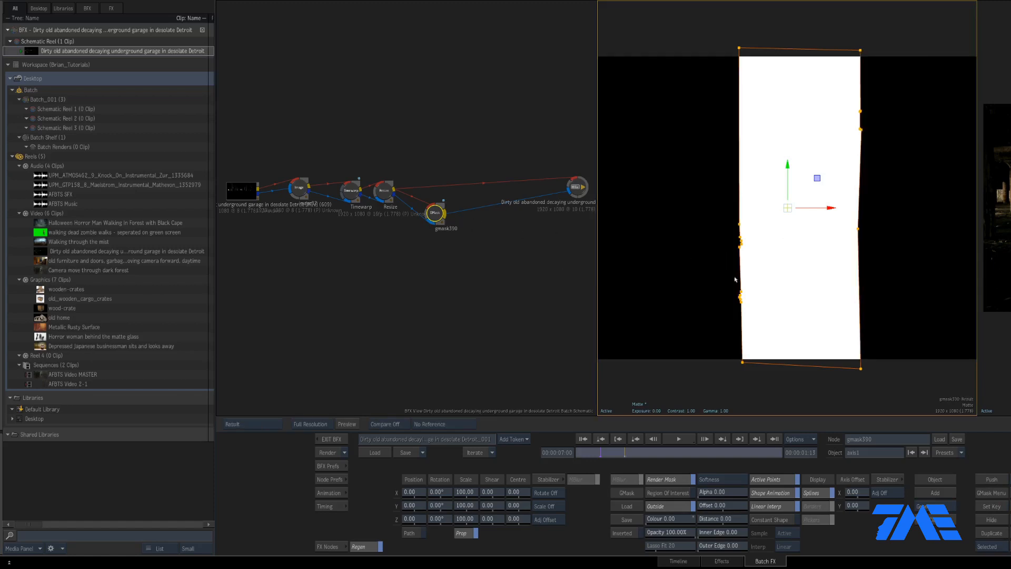
key("F1")
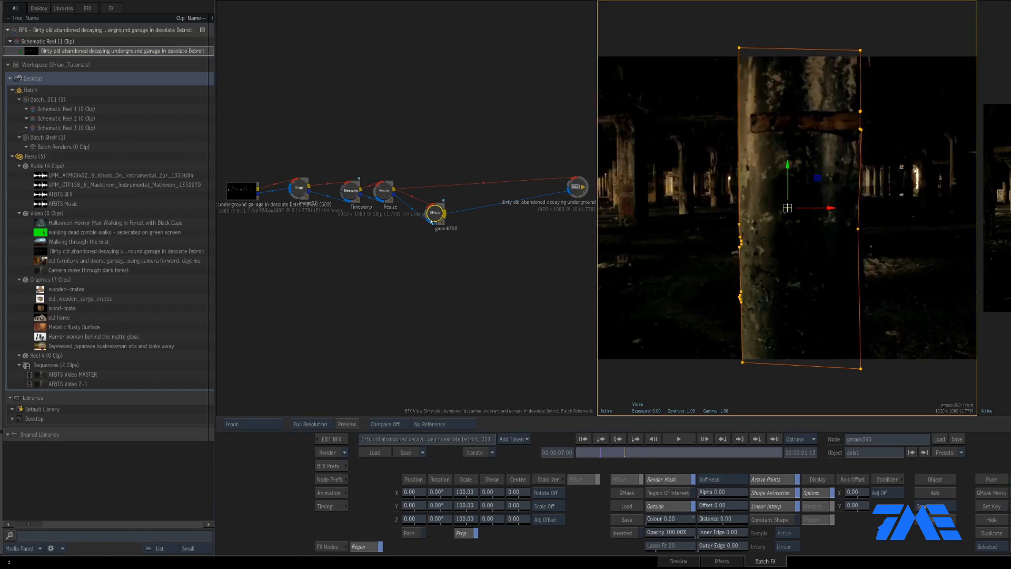
Insert a 2D Transform node between the Resize and GMask nodes and the Batch FX output, and move the output node closer.
left_click_drag(430, 221, 424, 225)
left_click(330, 546)
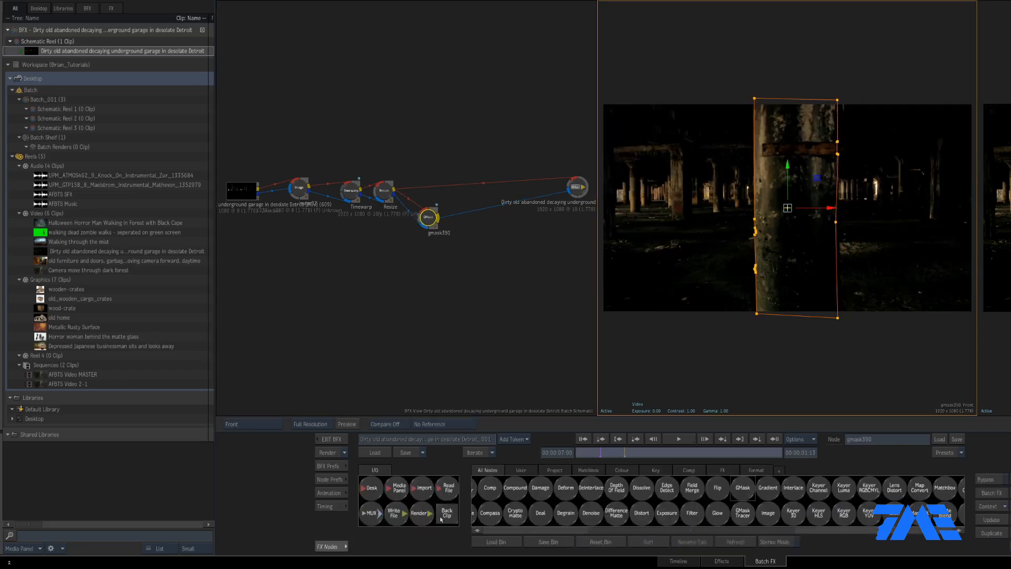
scroll(526, 503, "up", 5)
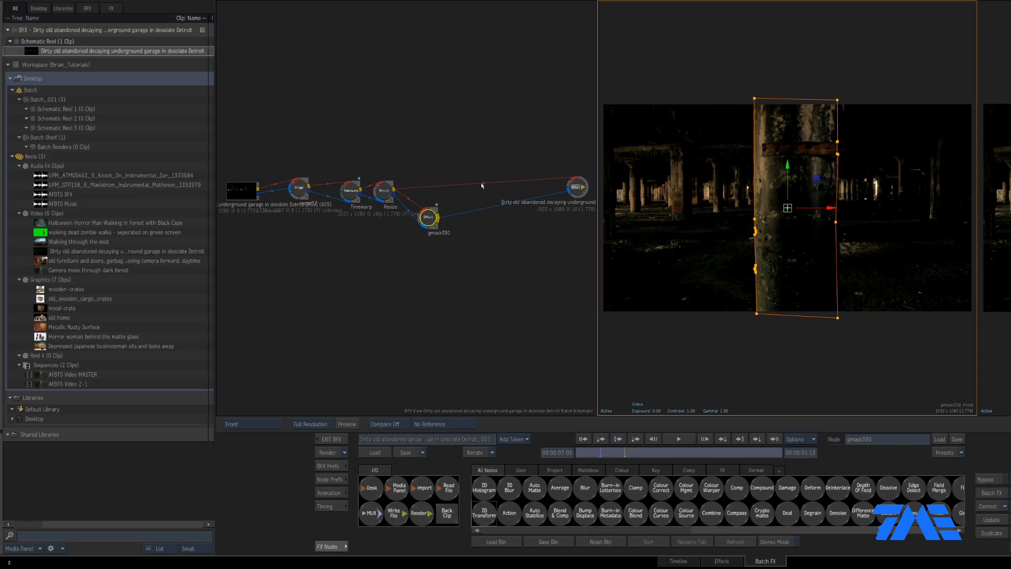
left_click_drag(481, 185, 474, 175)
mouse_move(549, 249)
left_mouse_down()
mouse_move(460, 307)
mouse_move(388, 327)
mouse_move(408, 318)
left_mouse_up()
mouse_move(408, 318)
left_mouse_down()
mouse_move(416, 199)
mouse_move(410, 212)
mouse_move(315, 230)
mouse_move(420, 221)
mouse_move(423, 230)
mouse_move(391, 244)
mouse_move(422, 233)
left_mouse_up()
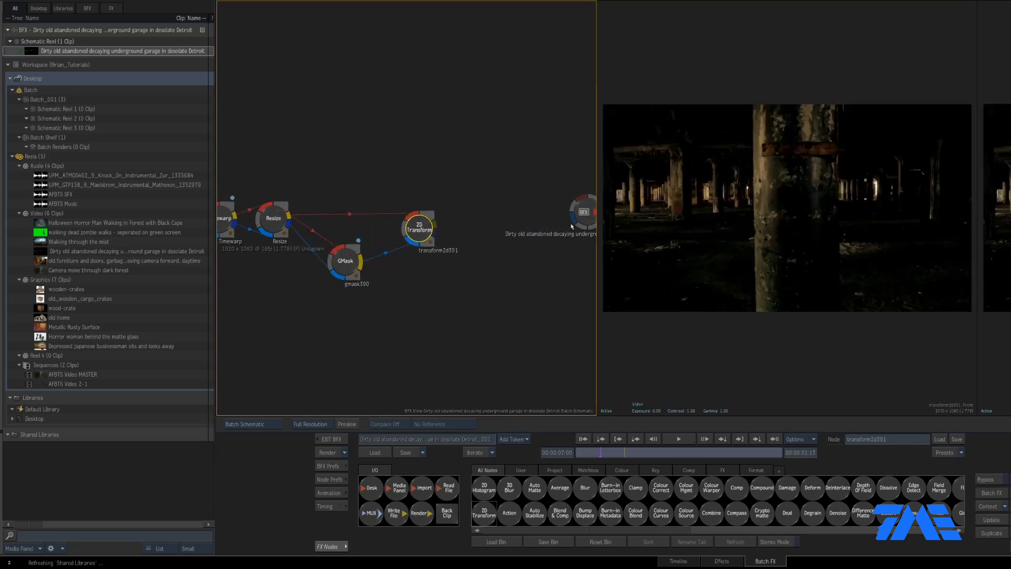
left_click_drag(572, 227, 511, 233)
Enable motion blur on the 2D Transform node with 25 samples, phase 1.00 and shutter 1.00.
left_click(425, 228)
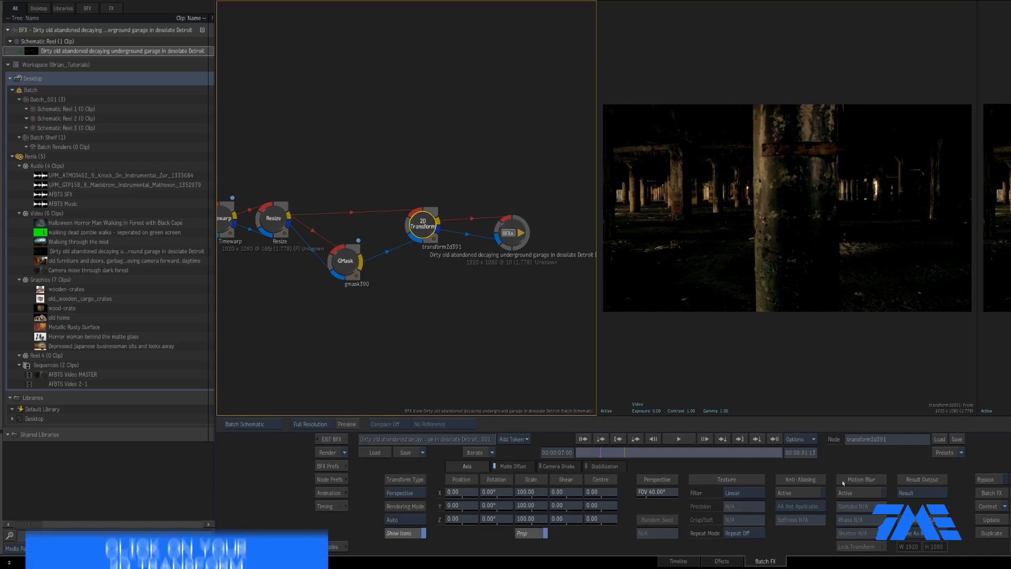
left_click(864, 496)
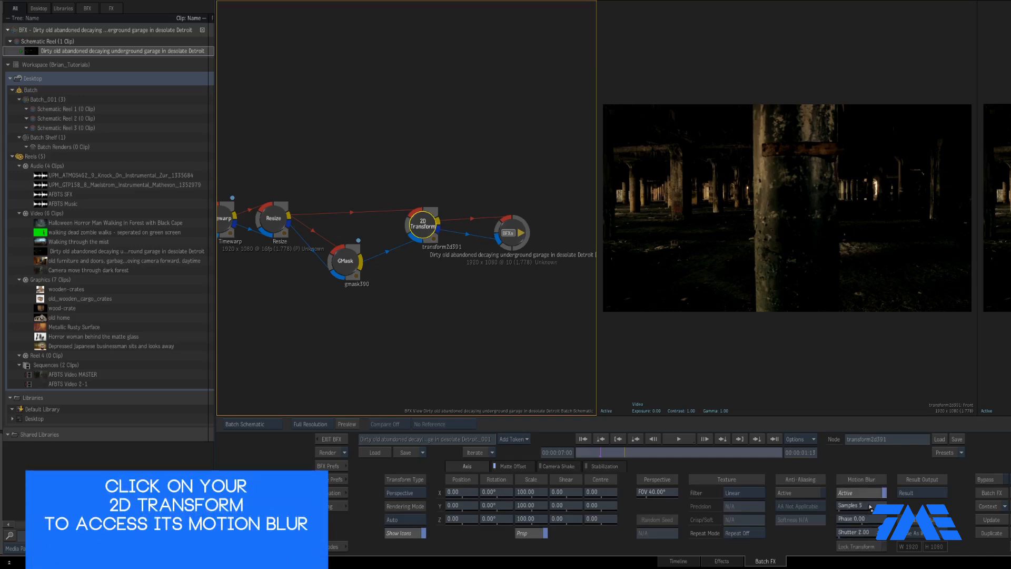
left_click(870, 506)
type("25")
key("Return")
left_click(859, 519)
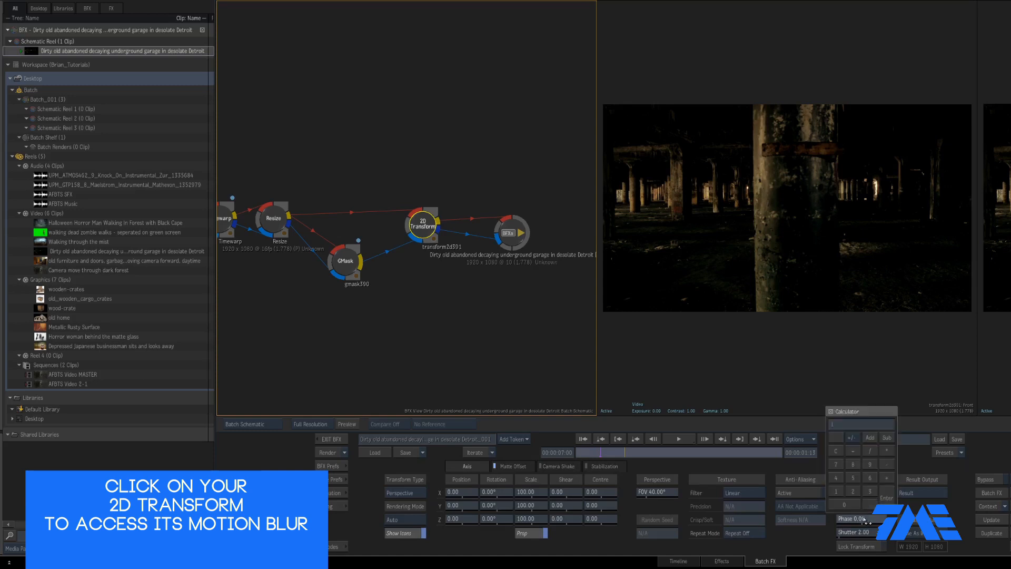
left_click(870, 533)
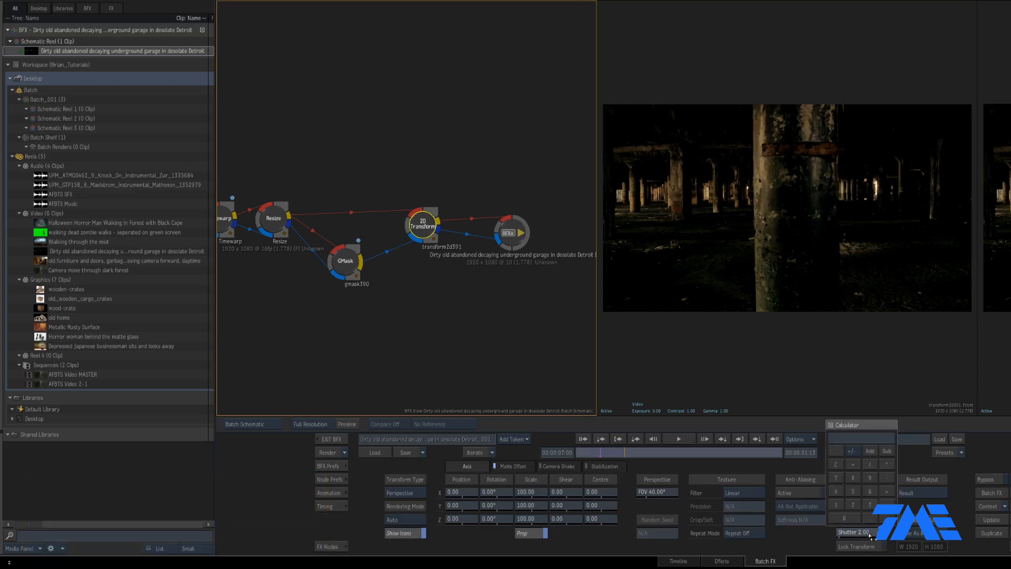
key("Return")
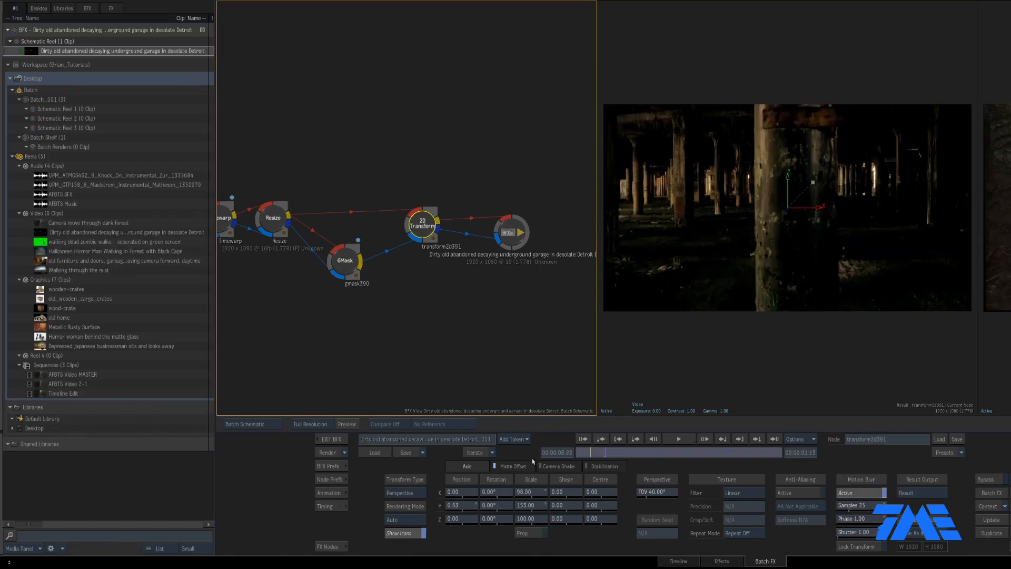
Set the 2D Transform's X position to -1232 at the first frame, moving the pillar out past the frame's left edge.
left_click_drag(459, 497, 397, 502)
left_click(461, 492)
type("-123")
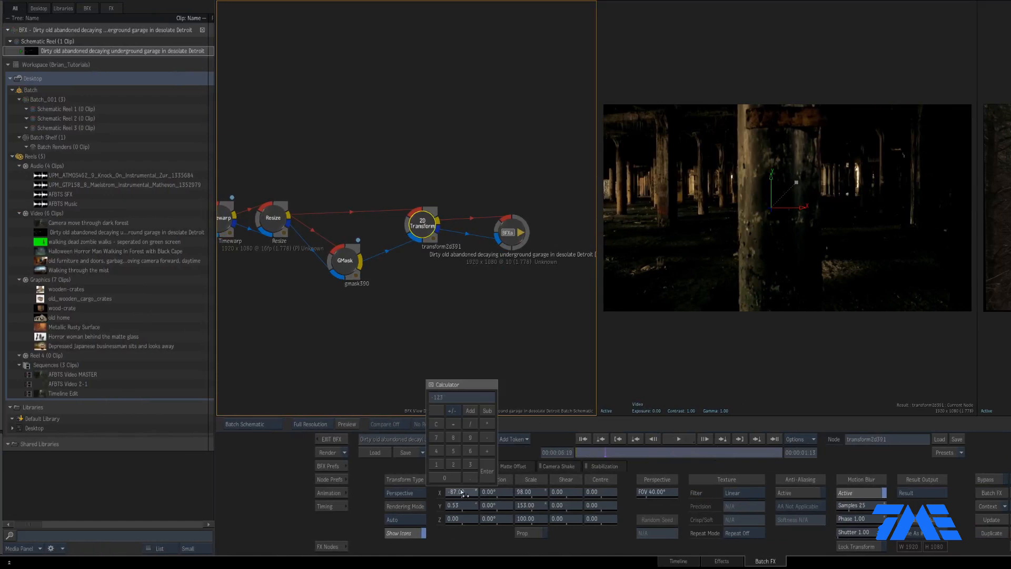
type("2")
key("Return")
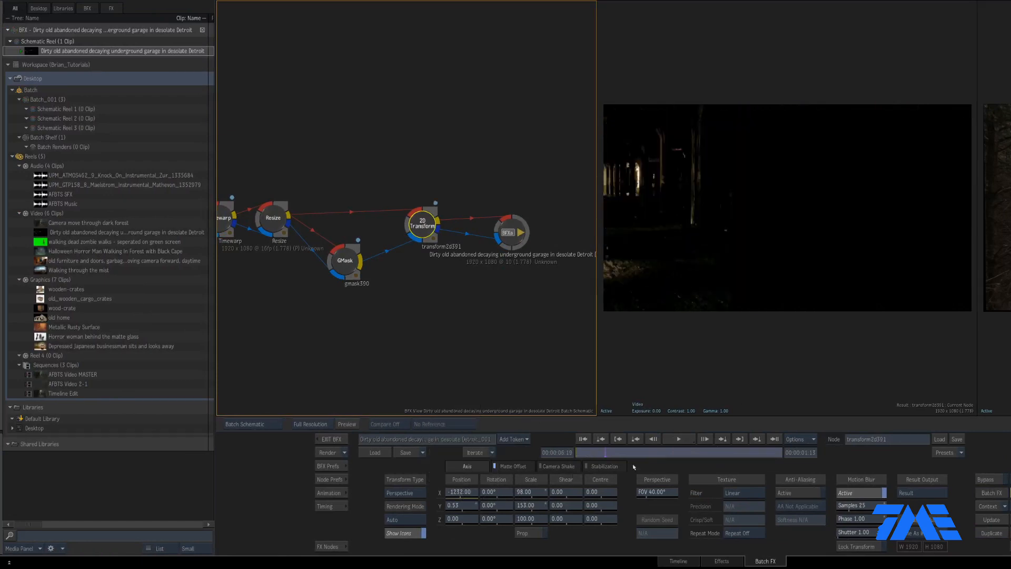
Animate the 2D Transform's X position to 1157.00 at the last frame, then return to the AFBTS Video Z-1 timeline.
left_click(775, 439)
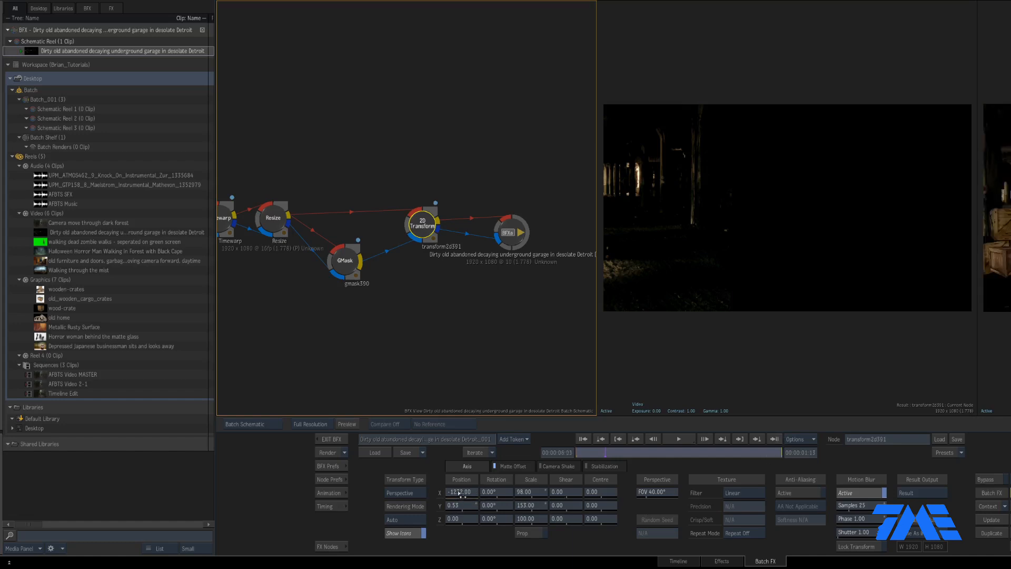
left_click_drag(472, 491, 482, 487)
left_click(464, 491)
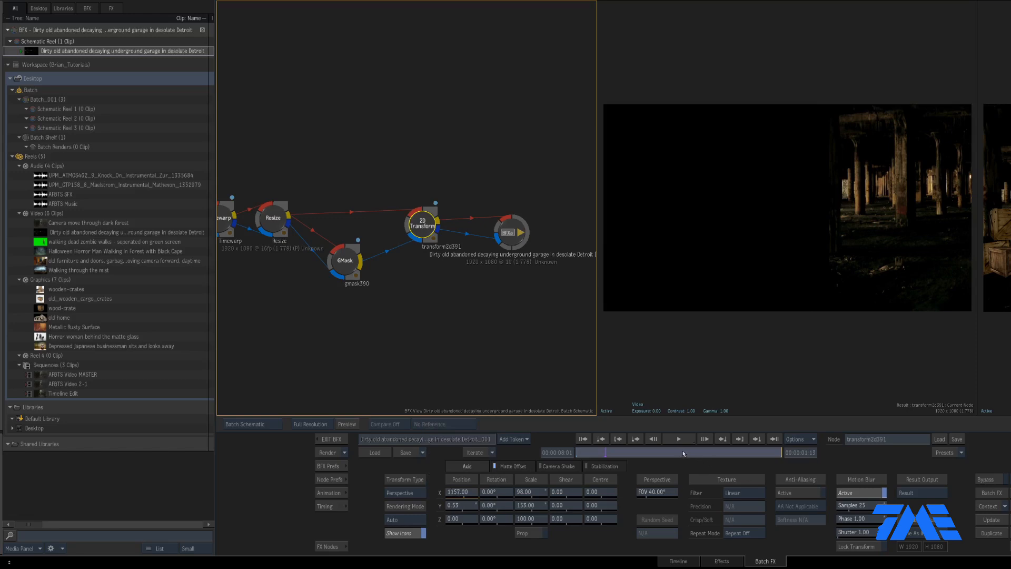
mouse_move(656, 456)
left_mouse_down()
mouse_move(598, 455)
mouse_move(746, 453)
mouse_move(637, 457)
left_mouse_up()
key("Right")
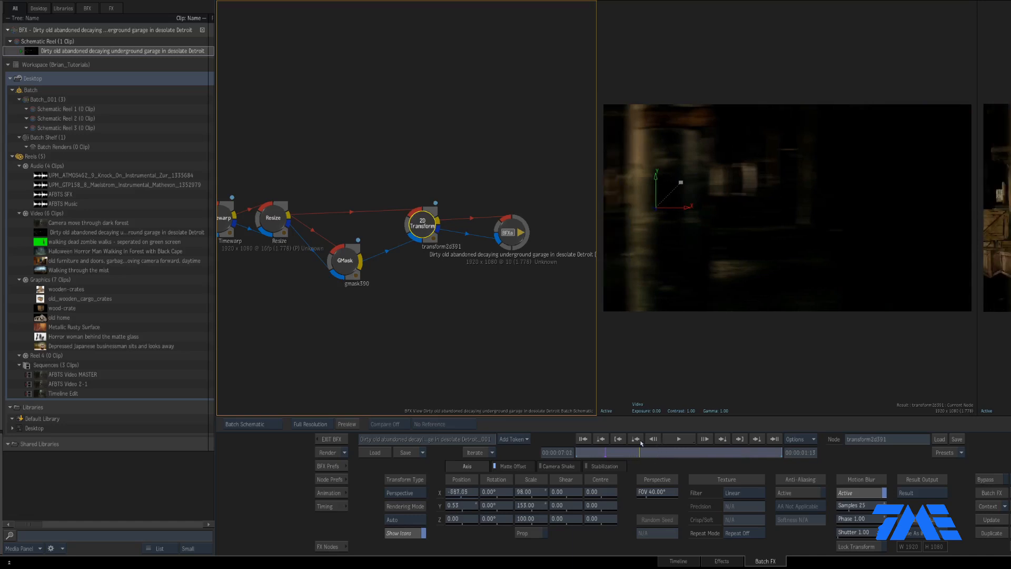
left_click(339, 439)
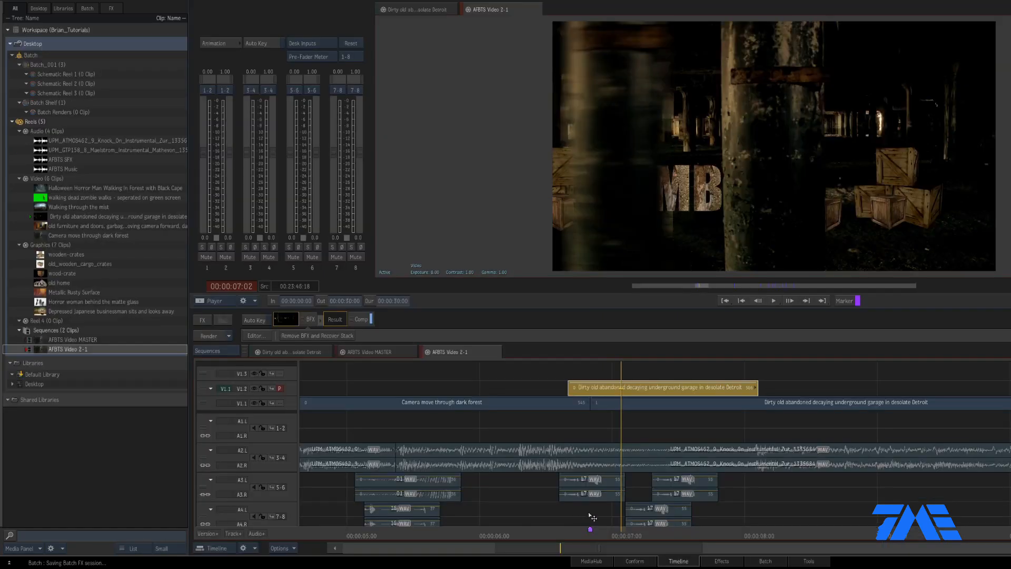
Add an Action transition at the cut between the dark forest and garage clips and lengthen it to about one second.
left_click(591, 403)
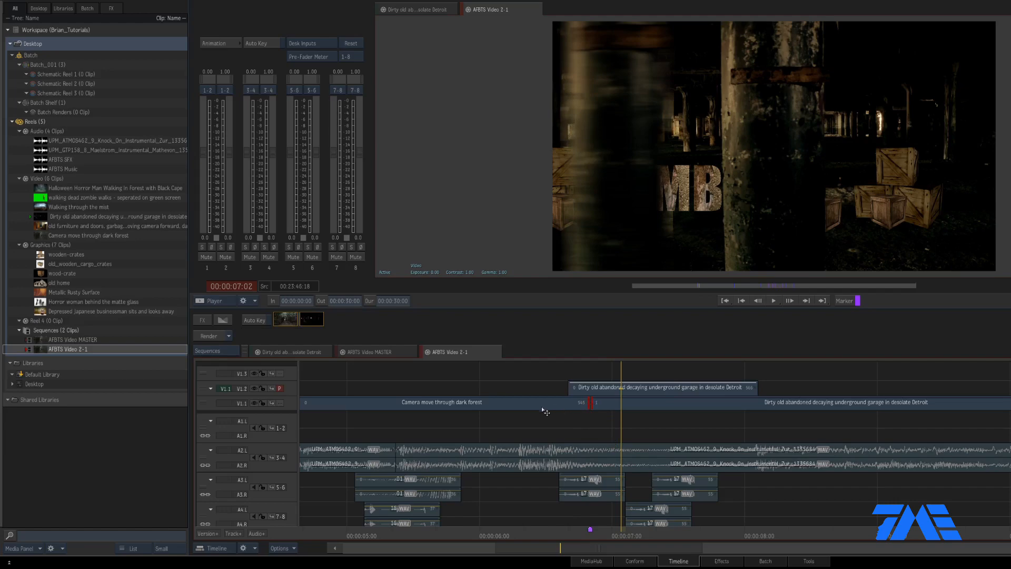
left_click_drag(543, 532, 646, 532)
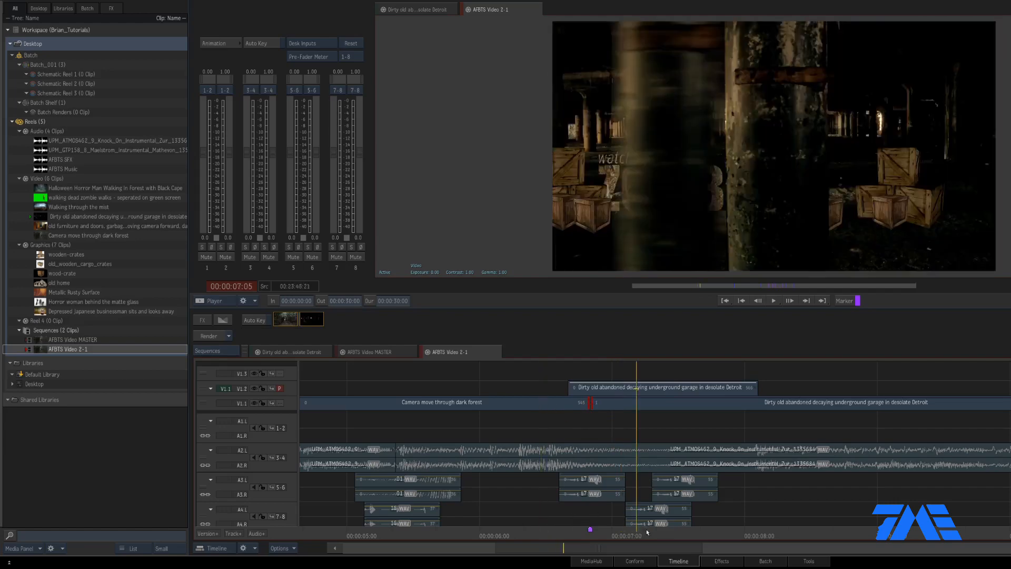
left_click(590, 404)
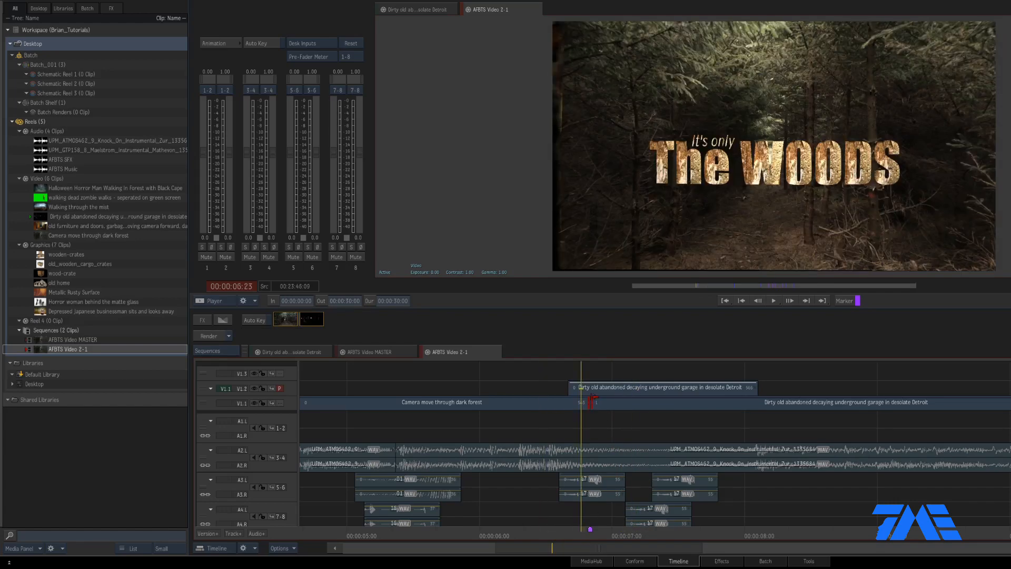
right_click(592, 404)
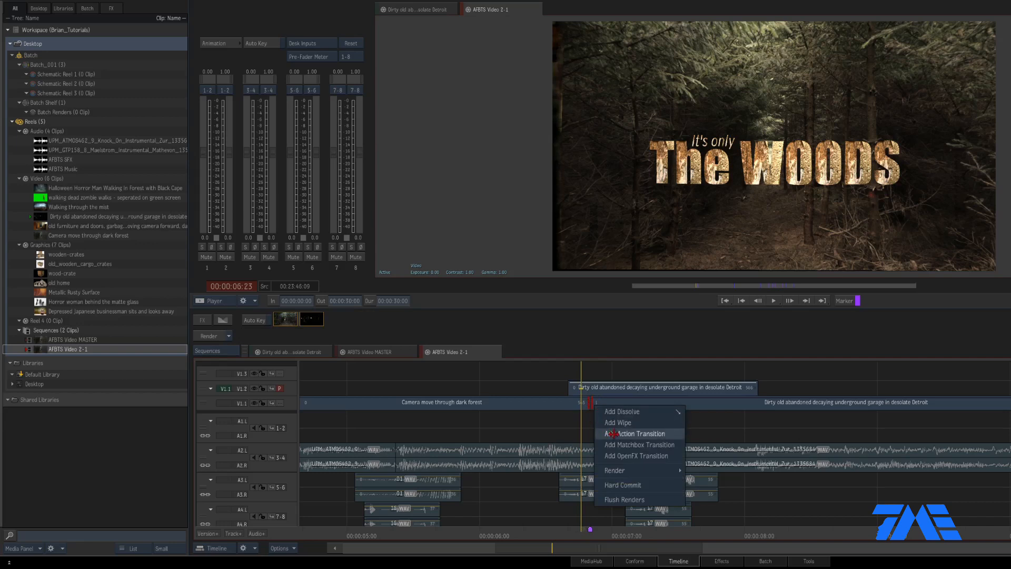
left_click(614, 433)
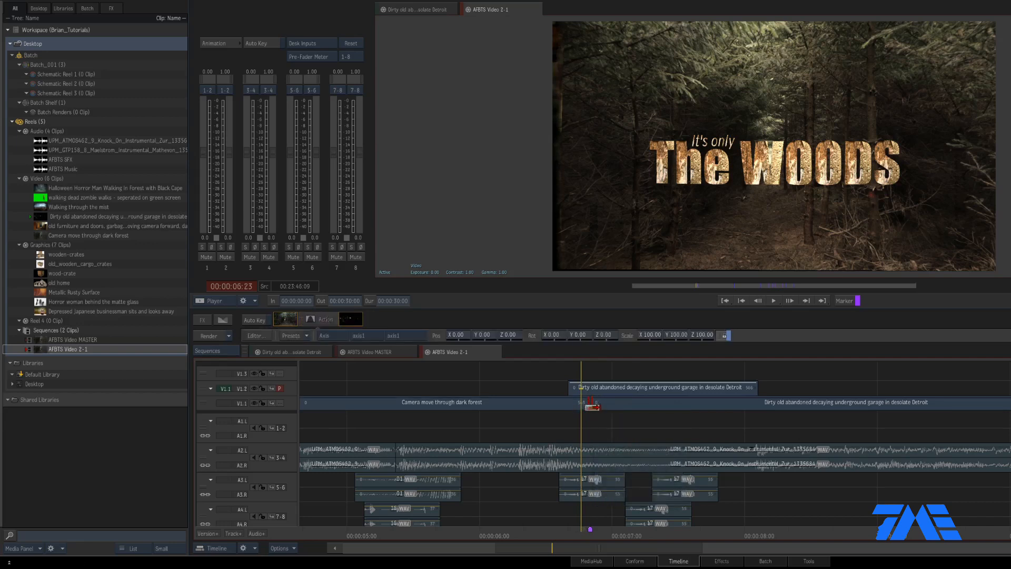
left_click_drag(595, 407, 729, 405)
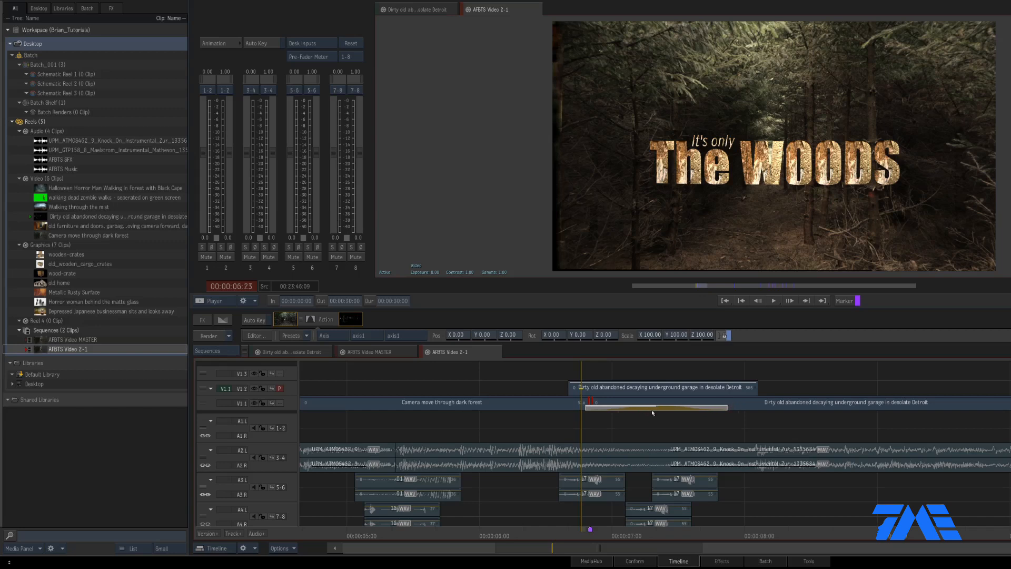
Load the PUSH Left-Right preset into the Action transition, replacing its current setup.
left_click(318, 319)
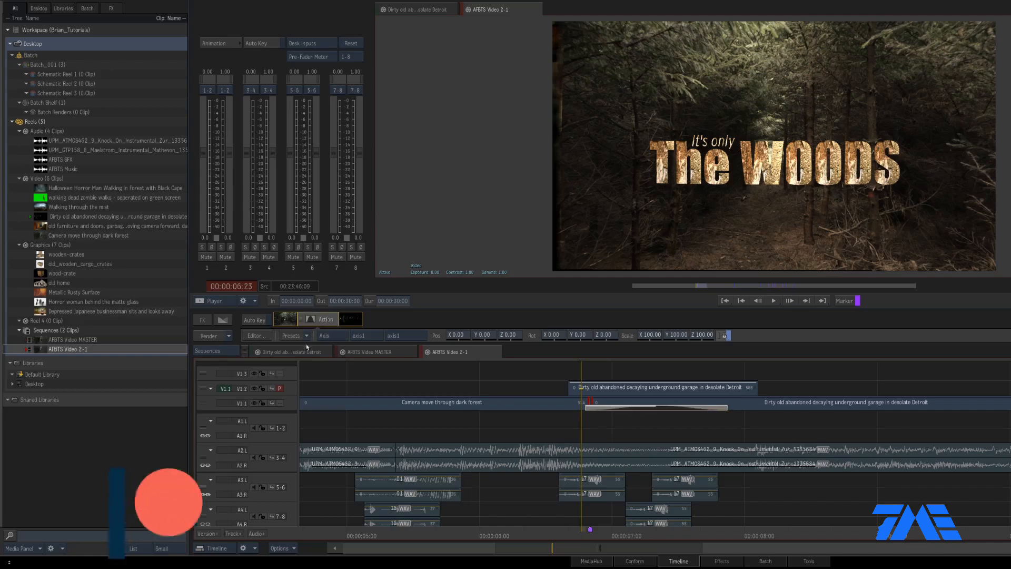
left_click(291, 337)
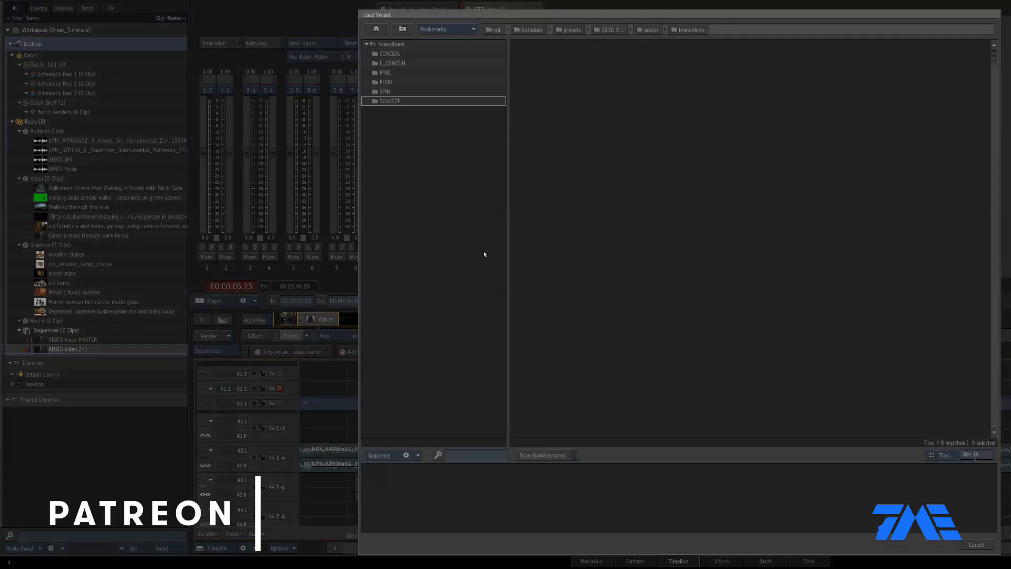
double_click(398, 84)
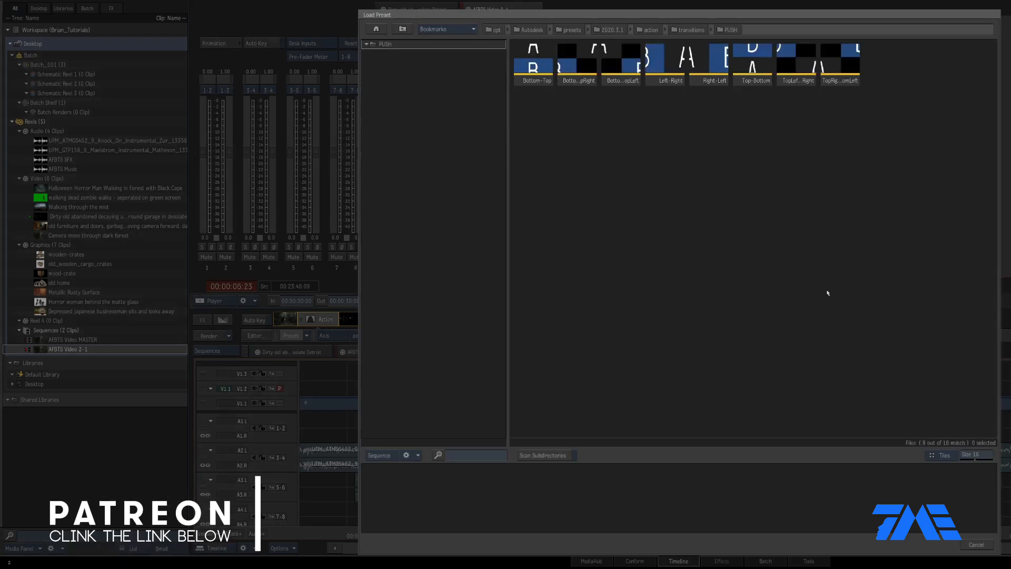
left_click(975, 545)
left_click(310, 340)
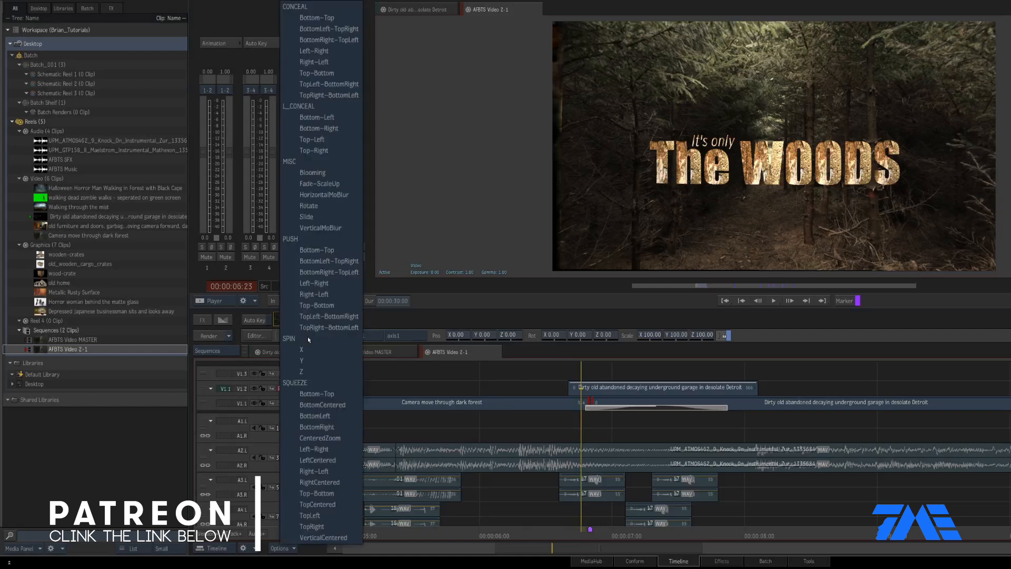
left_click(317, 284)
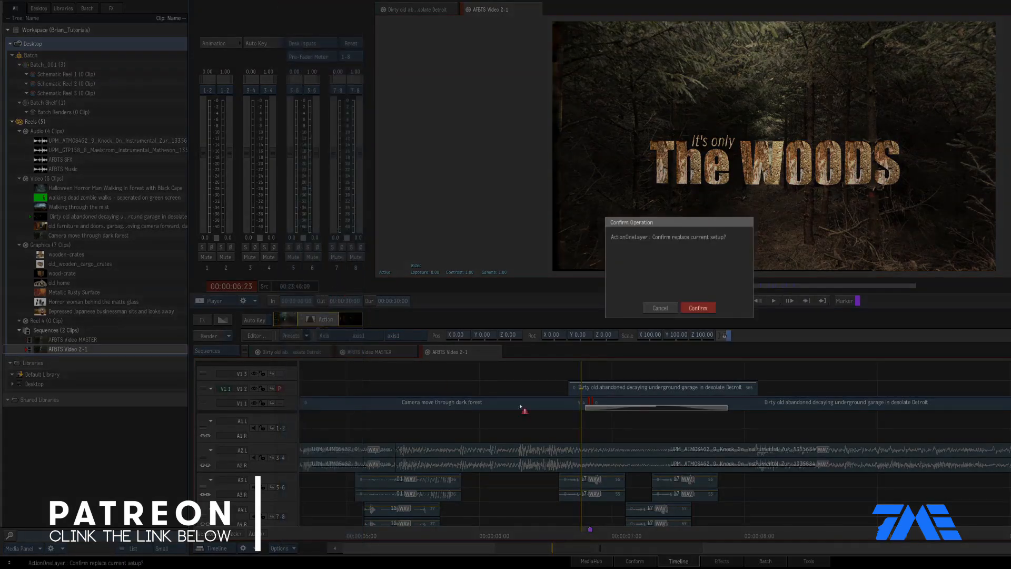
left_click(700, 307)
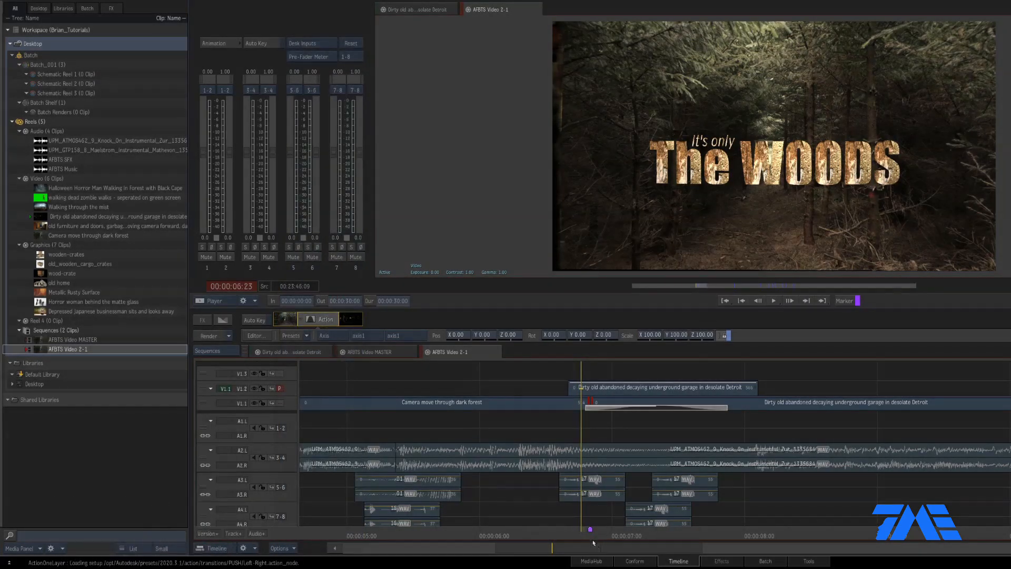
Slide the Action transition so it starts exactly at the cut, and check its first frames.
left_click_drag(596, 531, 625, 367)
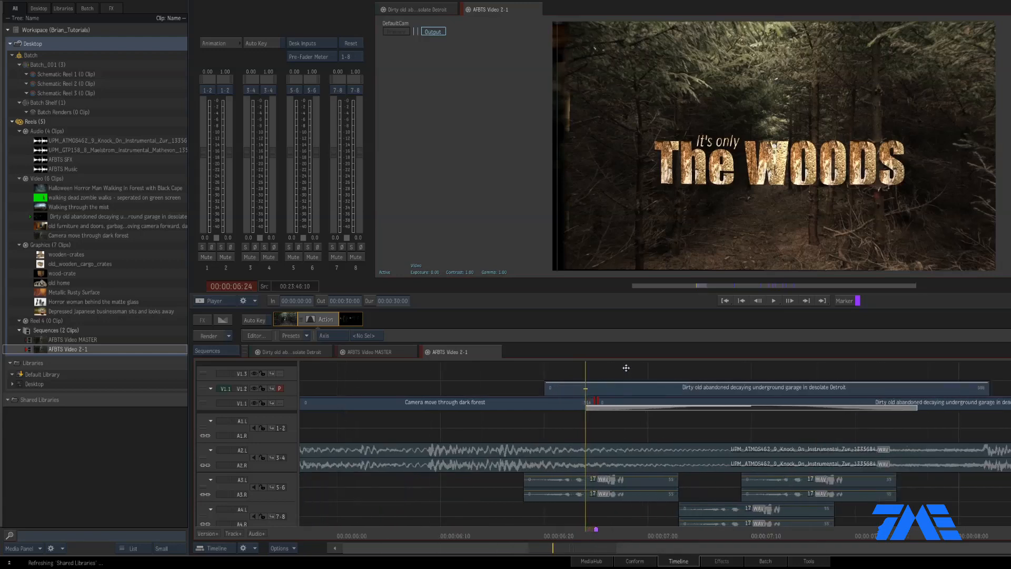
left_click_drag(588, 407, 613, 407)
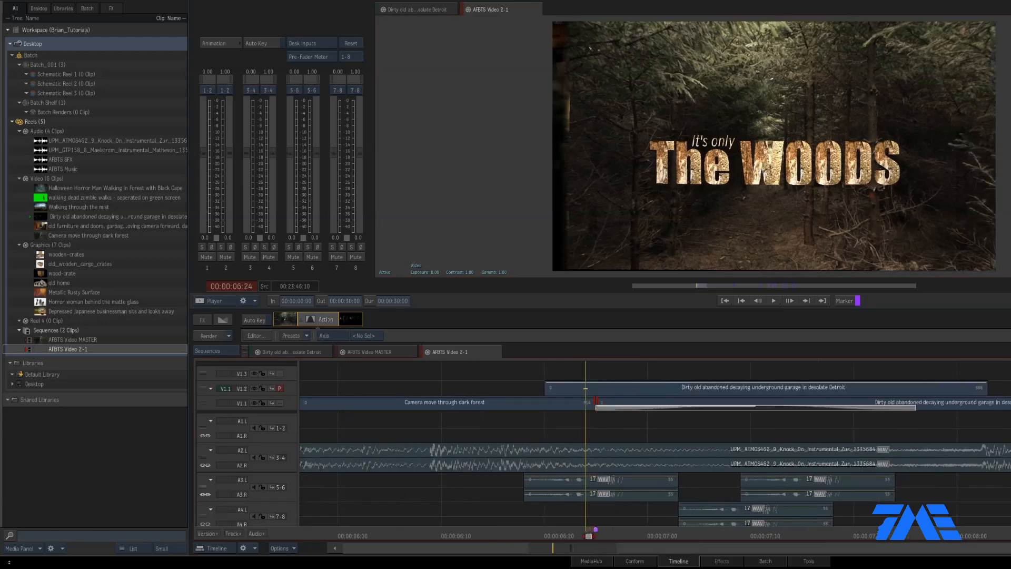
left_click(593, 533)
mouse_move(606, 534)
left_mouse_down()
mouse_move(631, 534)
mouse_move(606, 534)
left_mouse_up()
Nudge the pillar clip on V1.2 until it starts one frame earlier and covers the push's seam, then scrub through the transition.
left_click(651, 394)
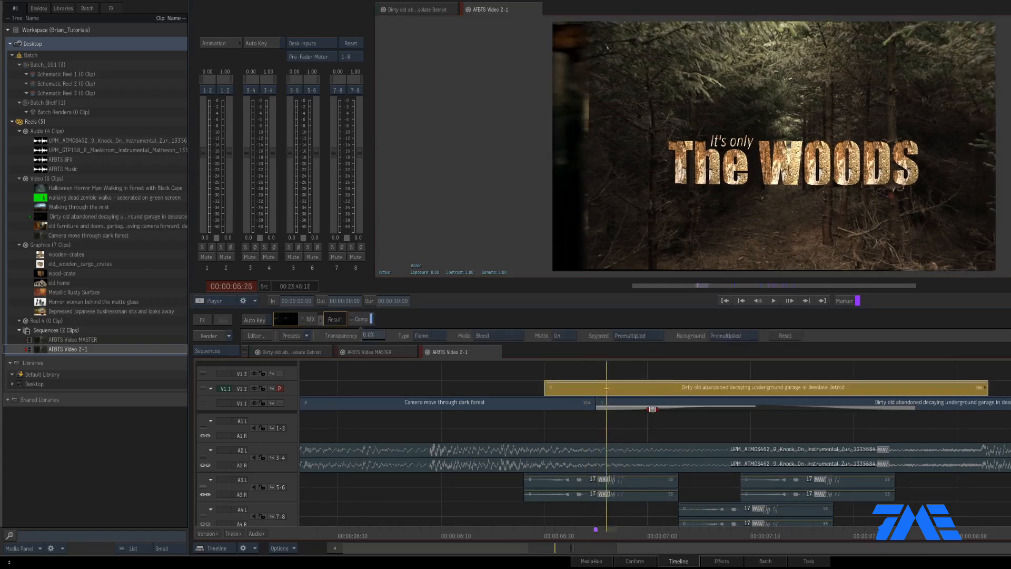
key("period")
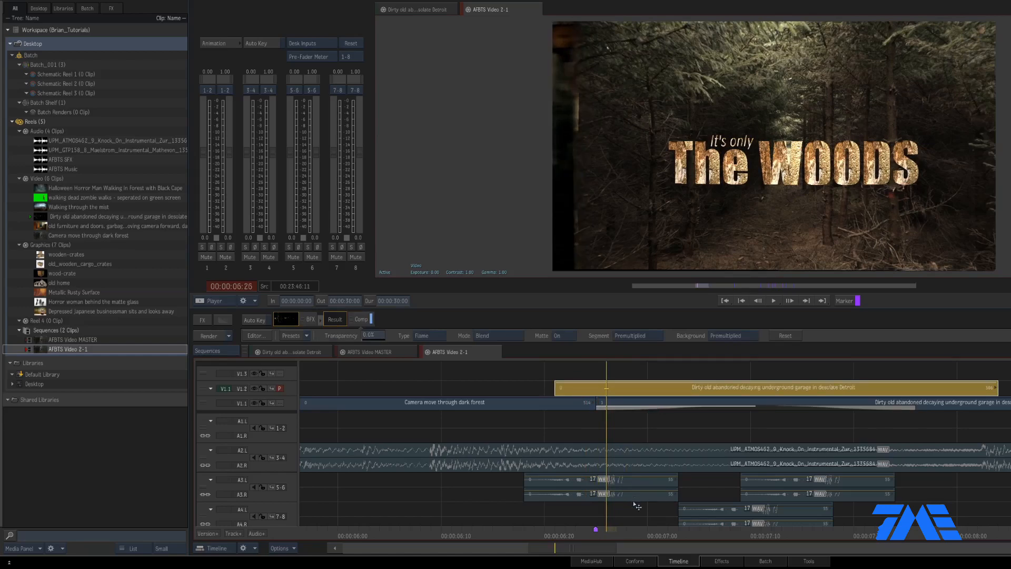
left_click_drag(579, 533, 710, 533)
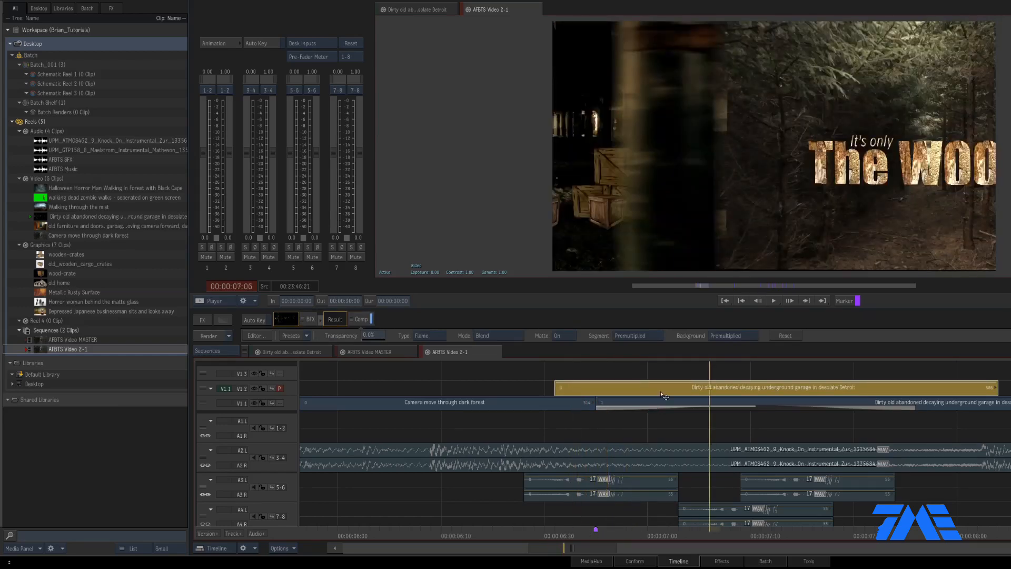
key("period")
key("comma")
key("comma")
key("comma")
key("period")
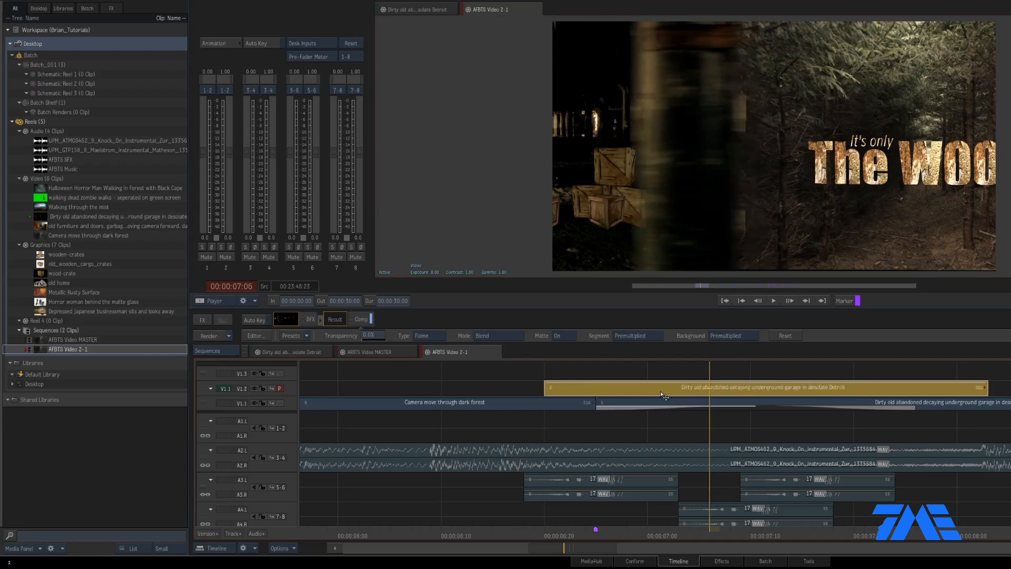
key("comma")
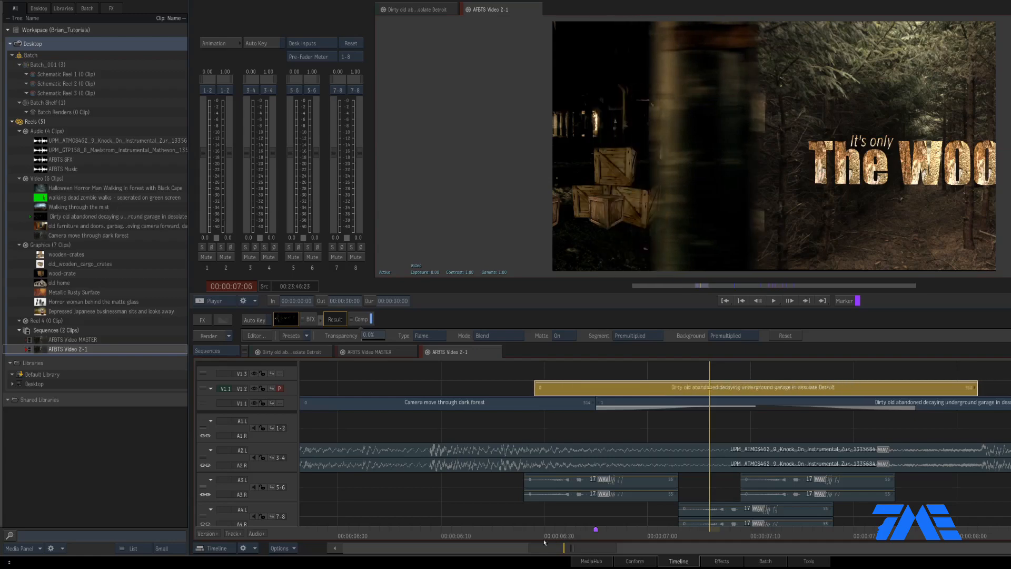
left_click_drag(532, 533, 719, 519)
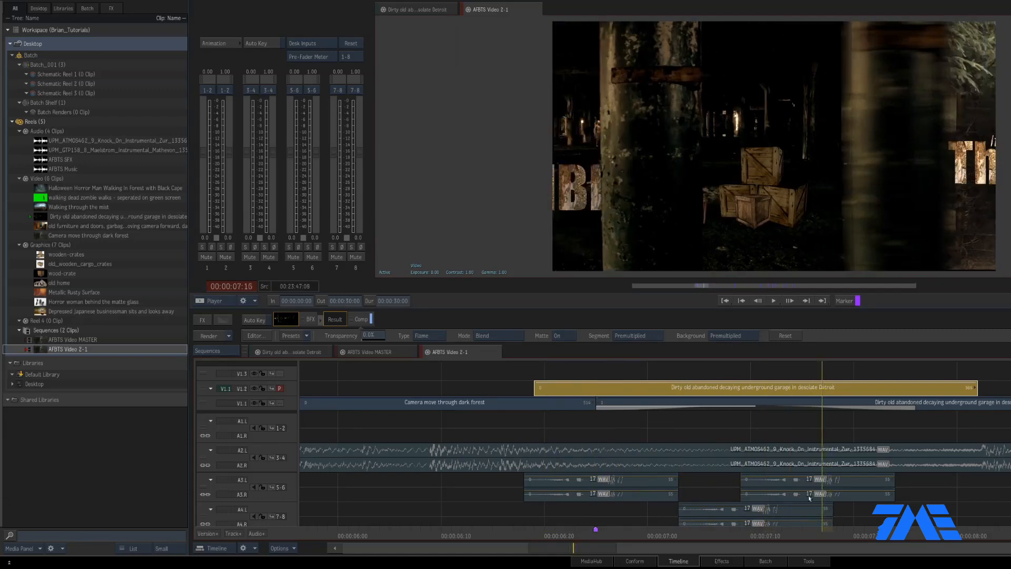
Set the pillar clip's Comp segment to Unpremultiplied and scrub through the transition to check the pillar's edges.
left_click(354, 319)
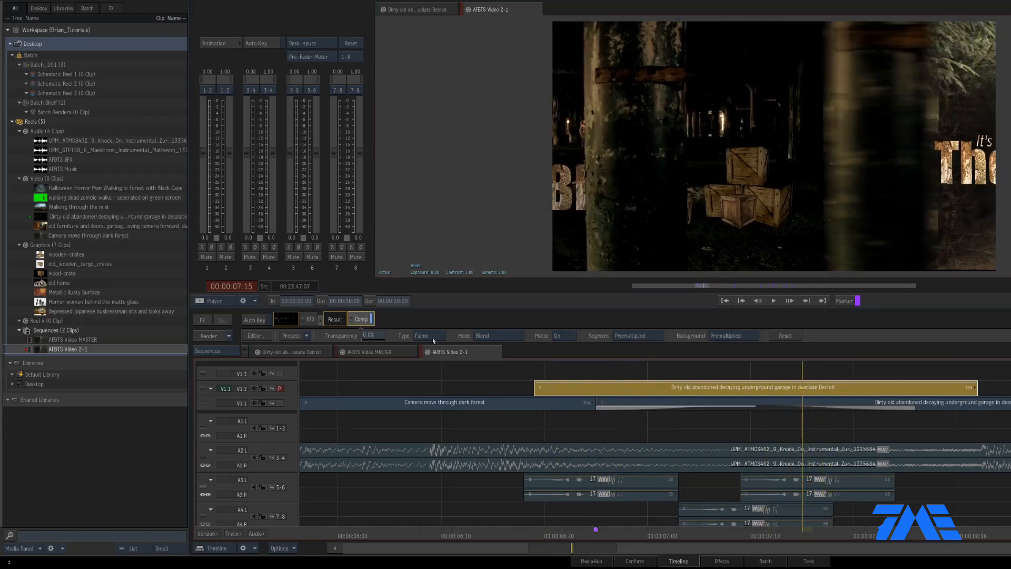
left_click(642, 336)
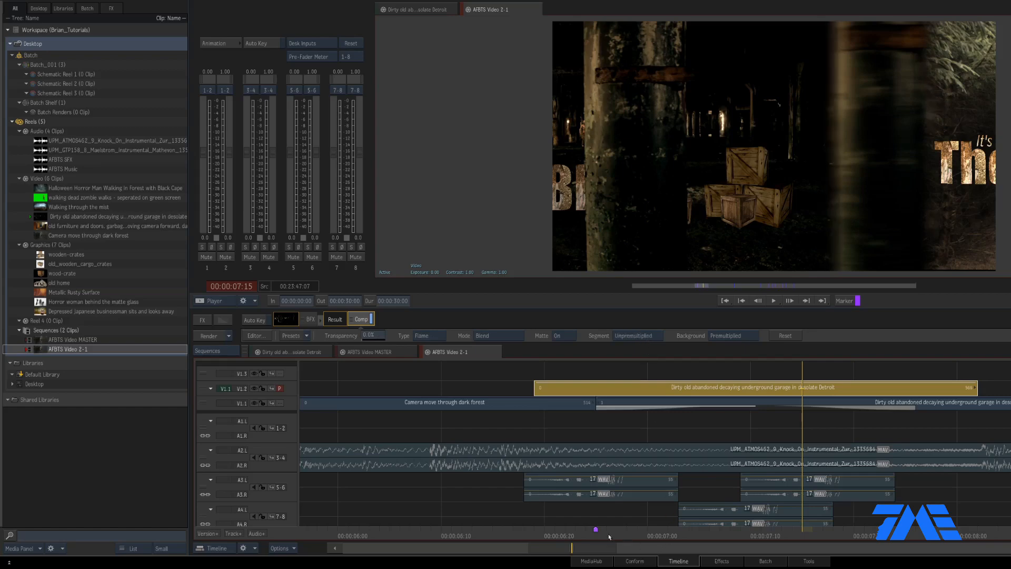
left_click(592, 535)
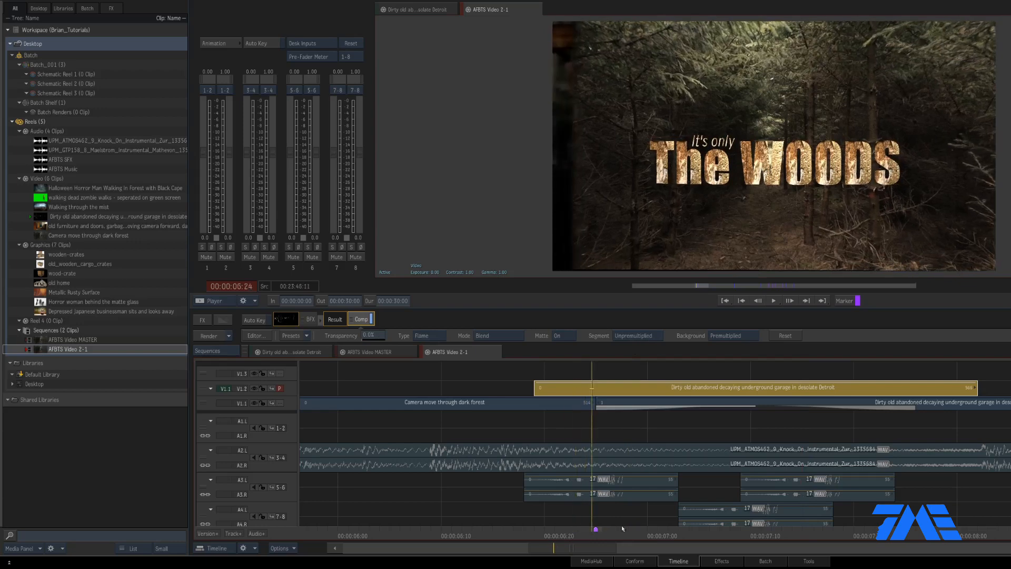
left_click_drag(622, 528, 800, 527)
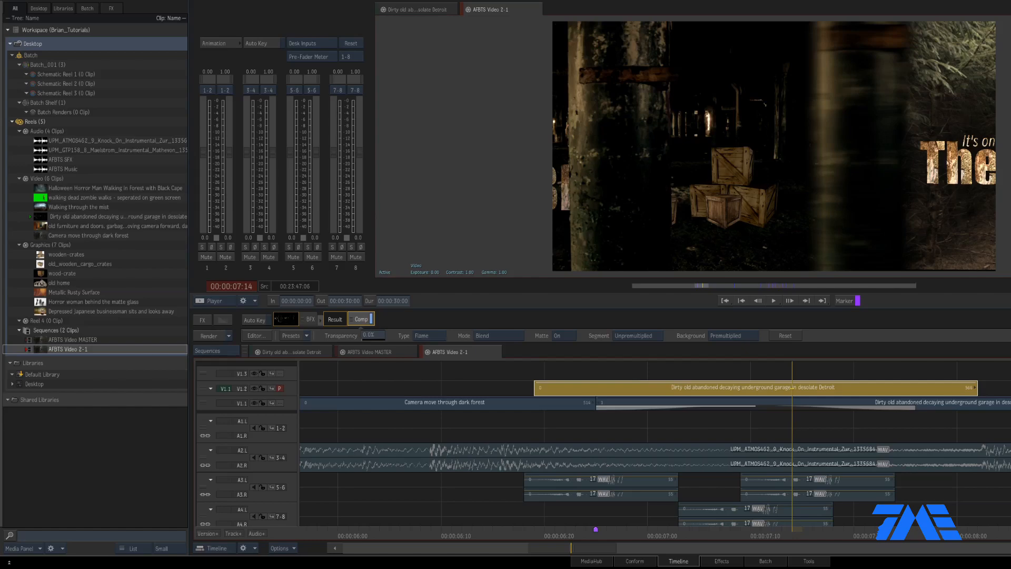
Open the Action transition's editor and turn on motion blur in its rendering setup with 25 samples and phase 1.
left_click(768, 408)
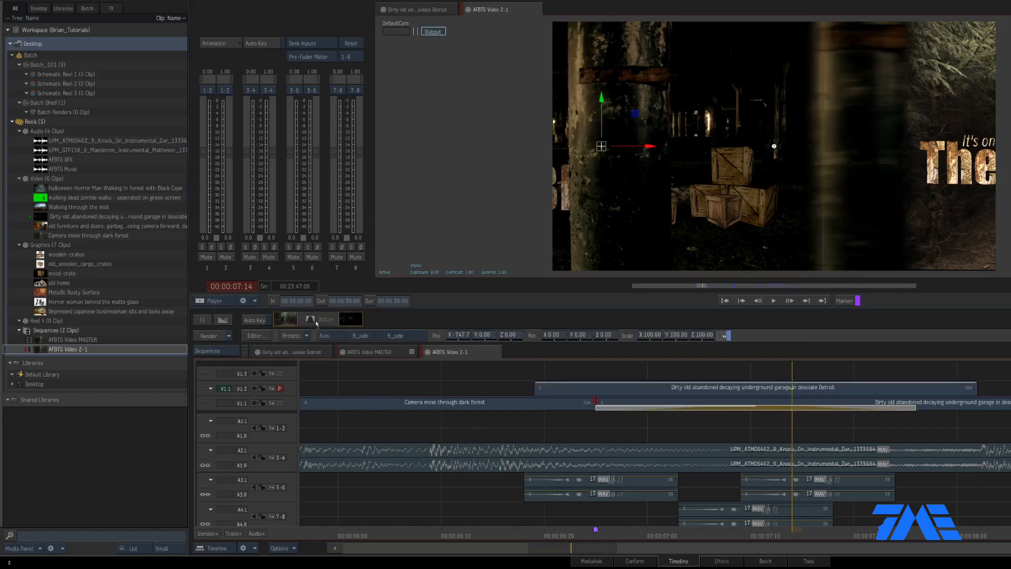
double_click(316, 320)
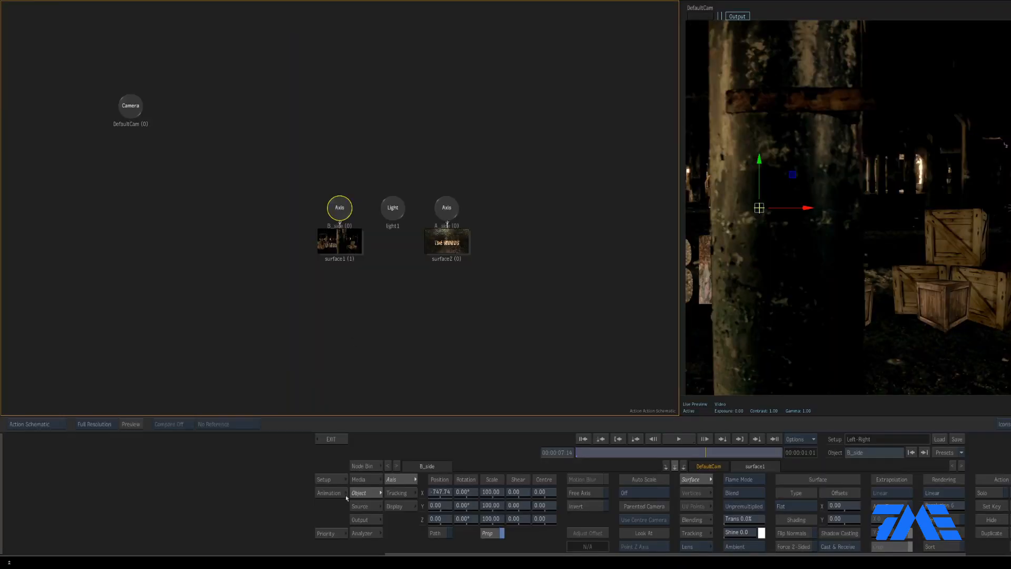
key("Escape")
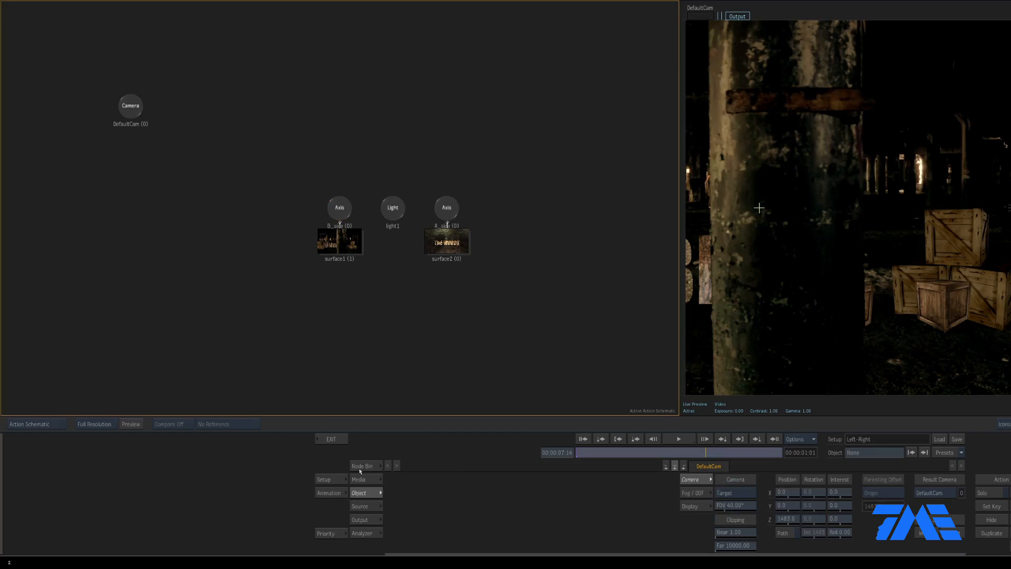
left_click(338, 483)
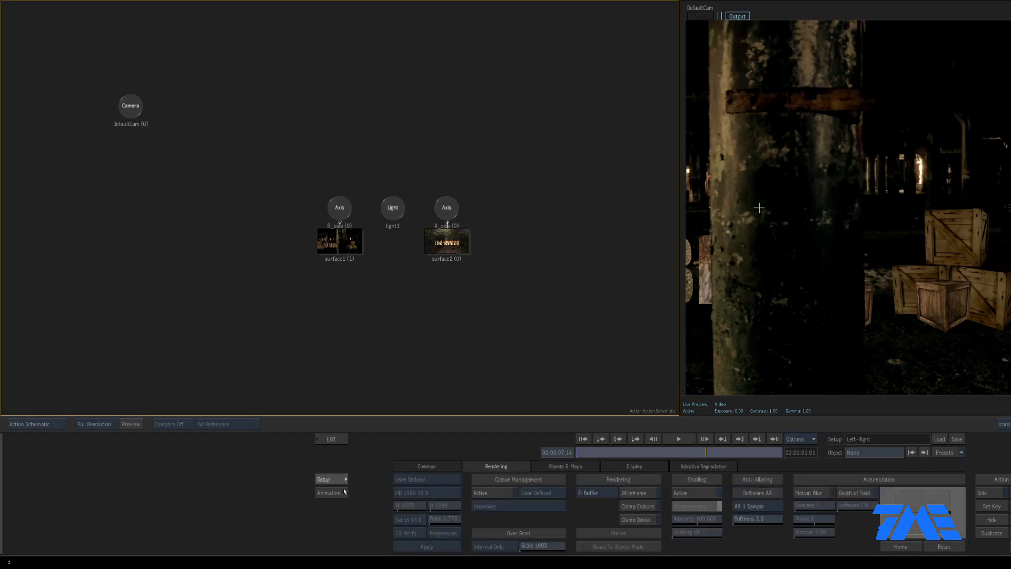
left_click(823, 497)
left_click(823, 506)
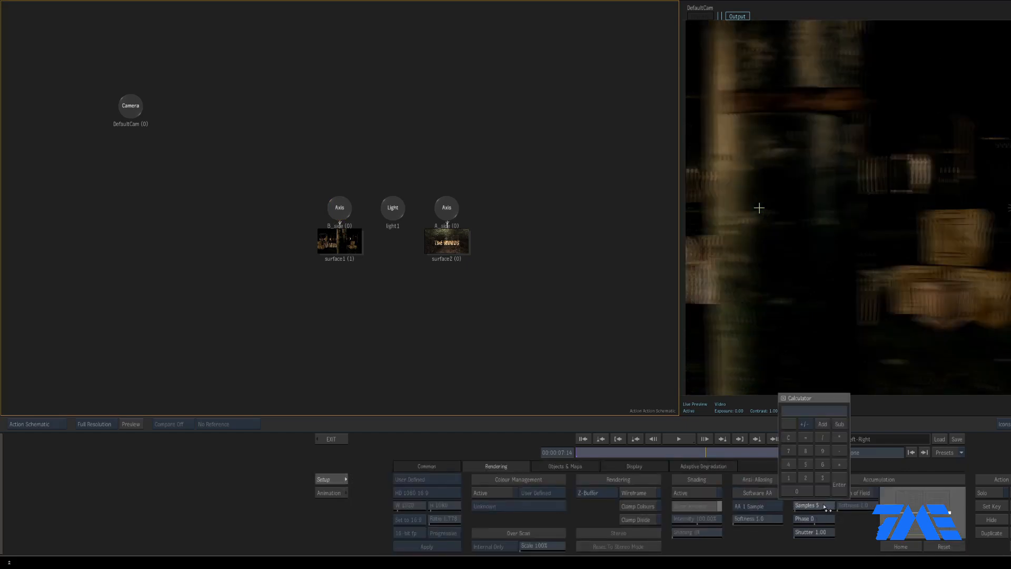
type("10")
key("Return")
left_click(819, 519)
key("Return")
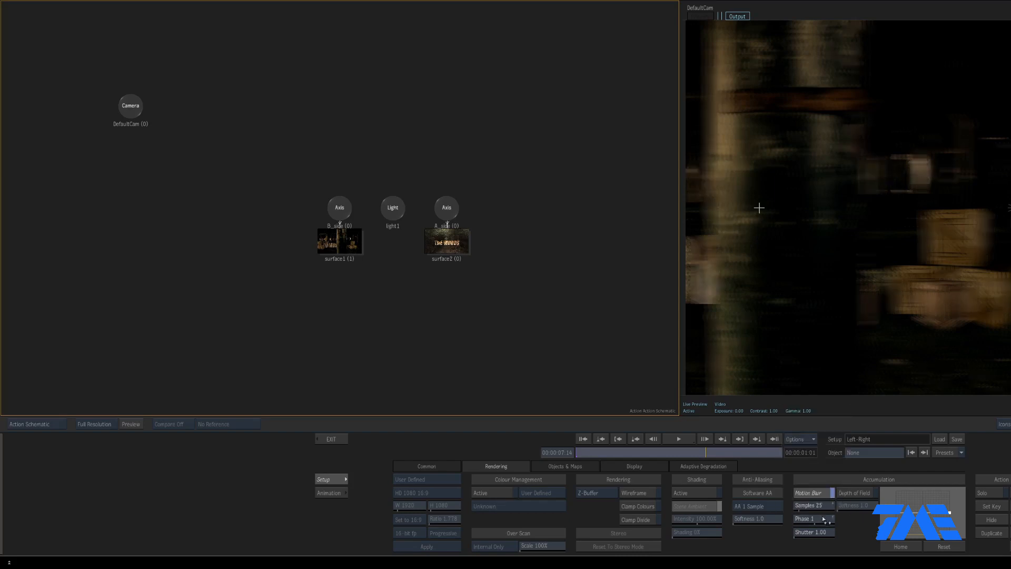
Turn off the rendering setup's motion blur and attach a Stingray Motion Blur Matchbox node to the default camera.
left_click(818, 494)
left_click_drag(130, 110, 136, 110)
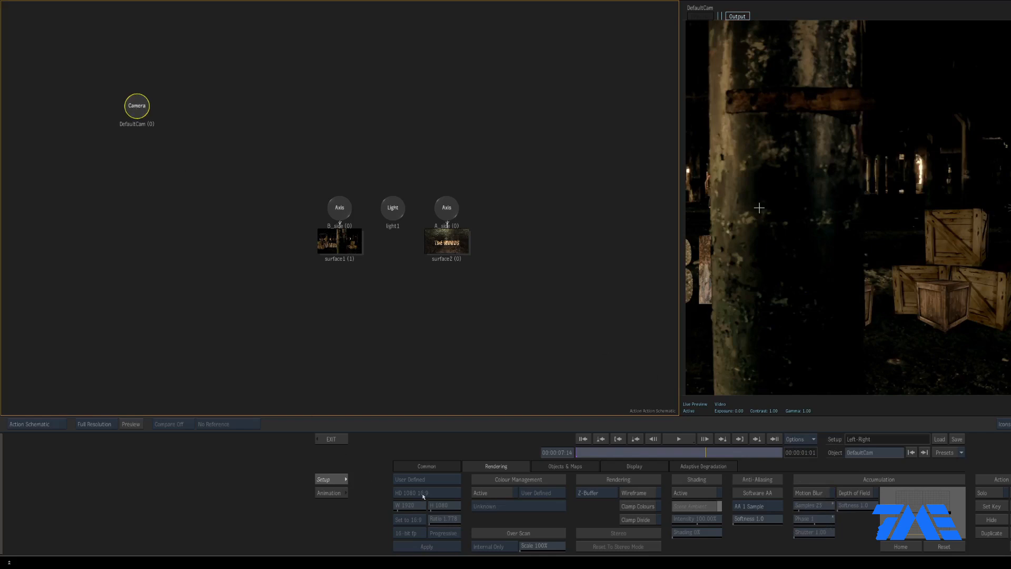
left_click(333, 484)
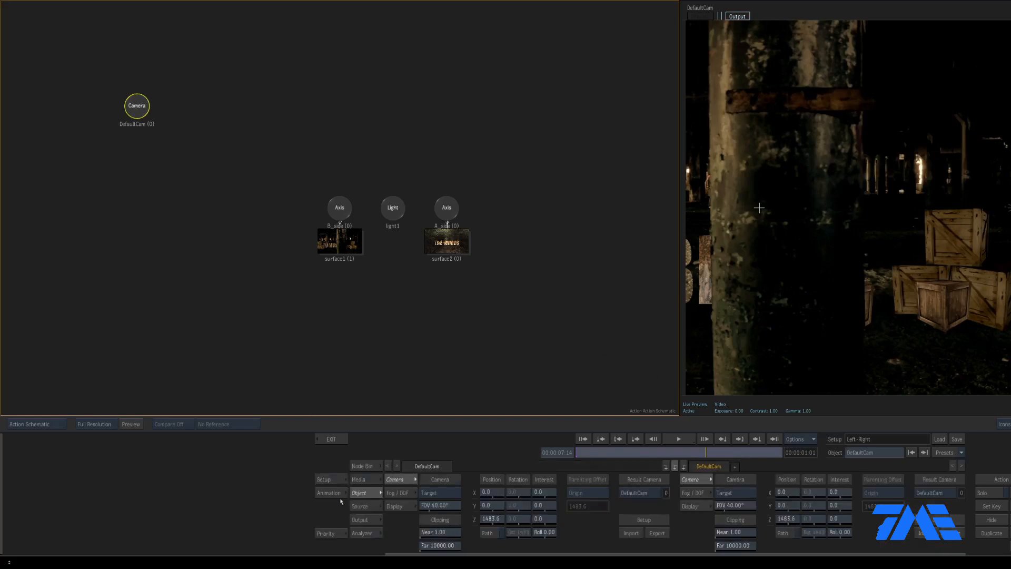
left_click(368, 466)
left_click(652, 474)
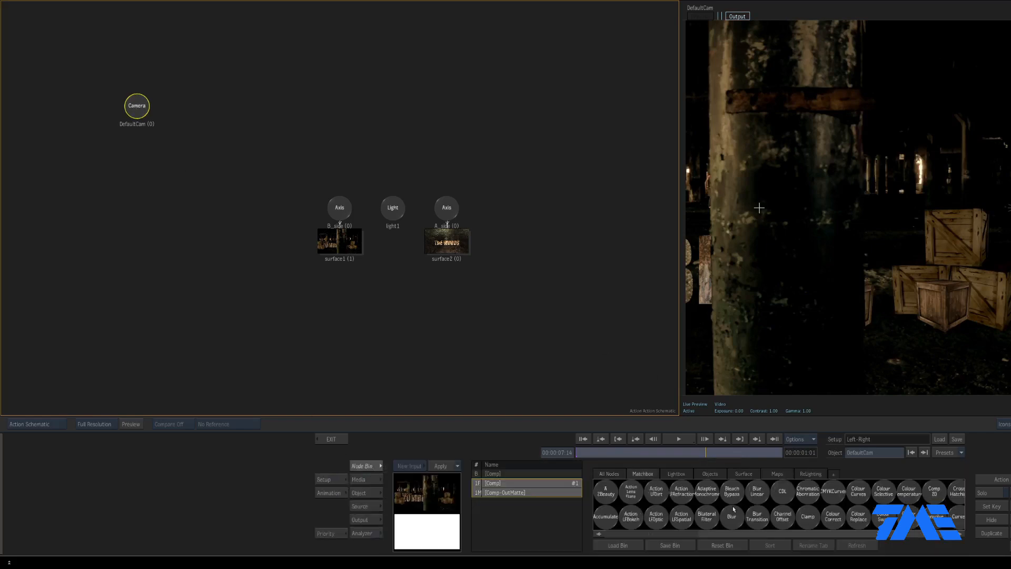
left_click_drag(876, 495, 140, 107)
left_click(165, 139)
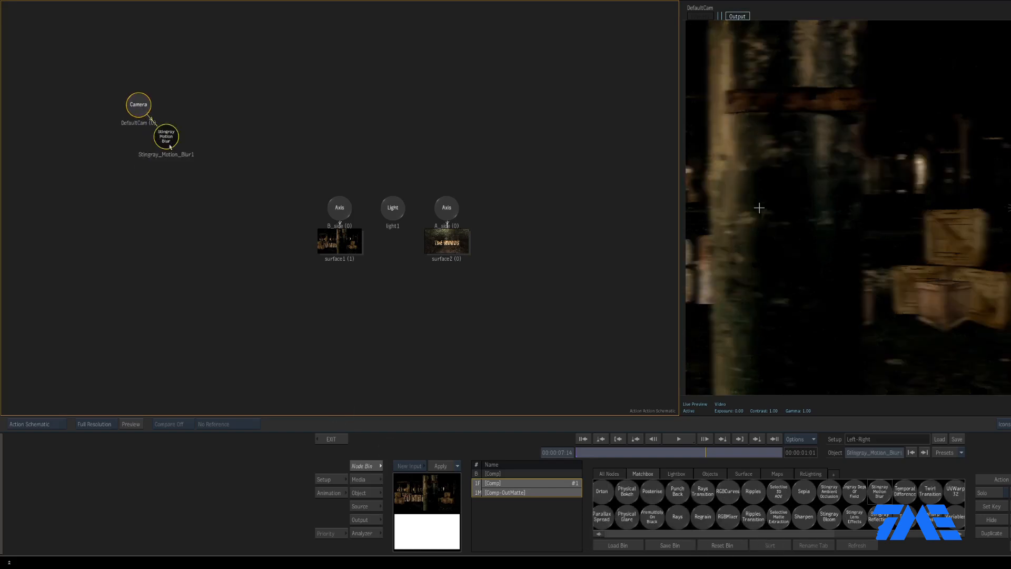
Compare the image with and without Stingray Motion Blur by unlinking it from the camera, spacing the nodes apart and relinking them.
left_click(161, 115)
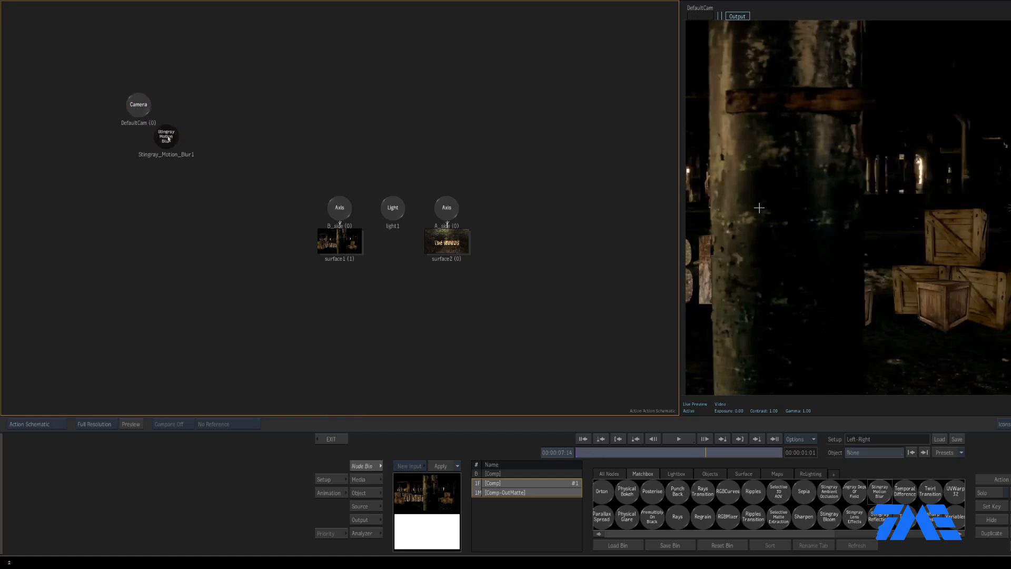
left_click_drag(168, 139, 182, 162)
mouse_move(140, 109)
left_mouse_down()
mouse_move(173, 146)
mouse_move(158, 108)
left_mouse_up()
left_click(181, 164)
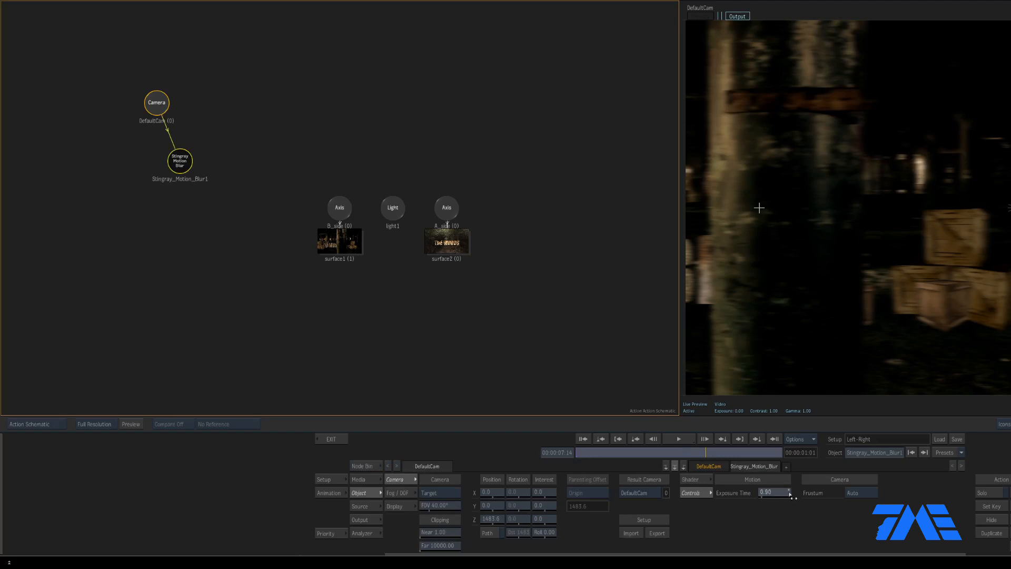
Try an Exposure Time of 1.21 on the Stingray Motion Blur, check an earlier frame, and lower it to about 0.2.
left_click_drag(795, 495, 796, 494)
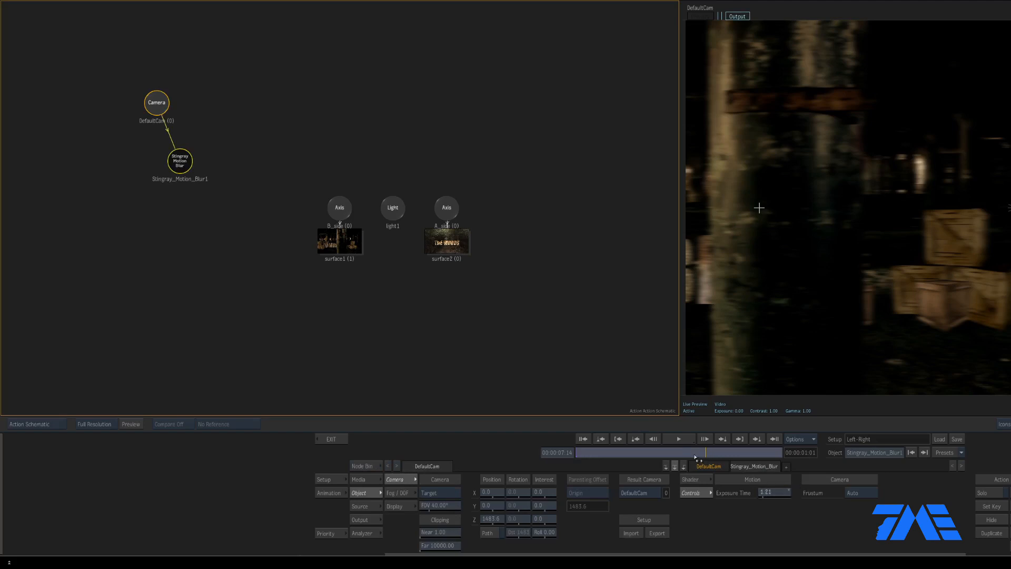
left_click(652, 453)
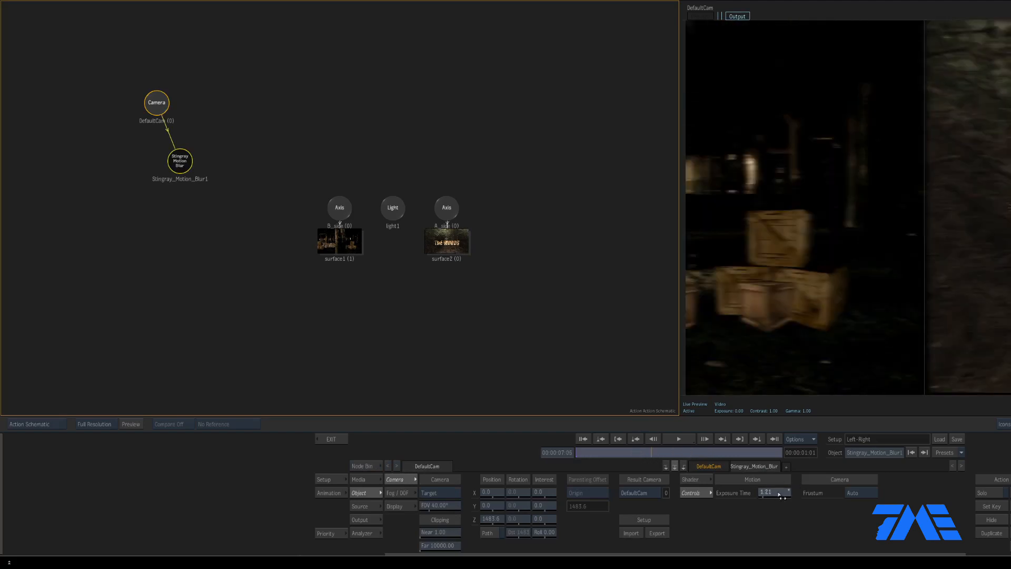
left_click_drag(779, 495, 751, 497)
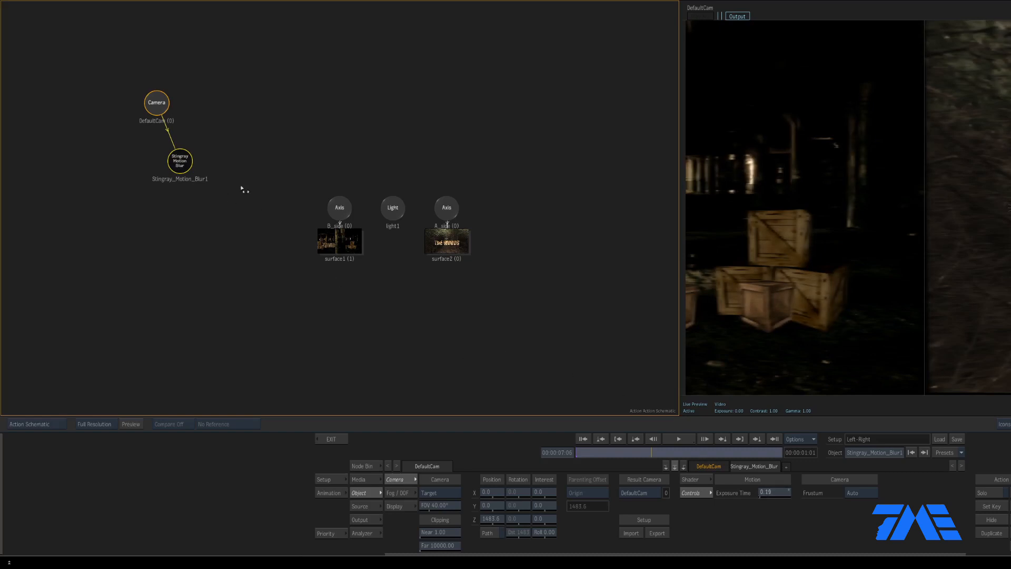
Delete the Stingray Motion Blur node and turn the rendering setup's motion blur back on.
left_click_drag(179, 161, 355, 554)
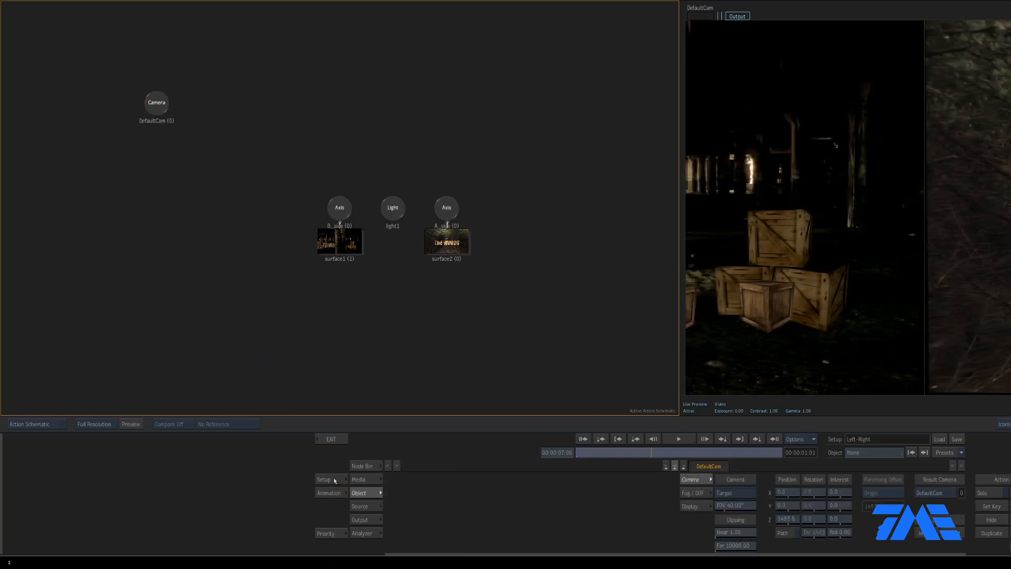
left_click(335, 480)
left_click(814, 492)
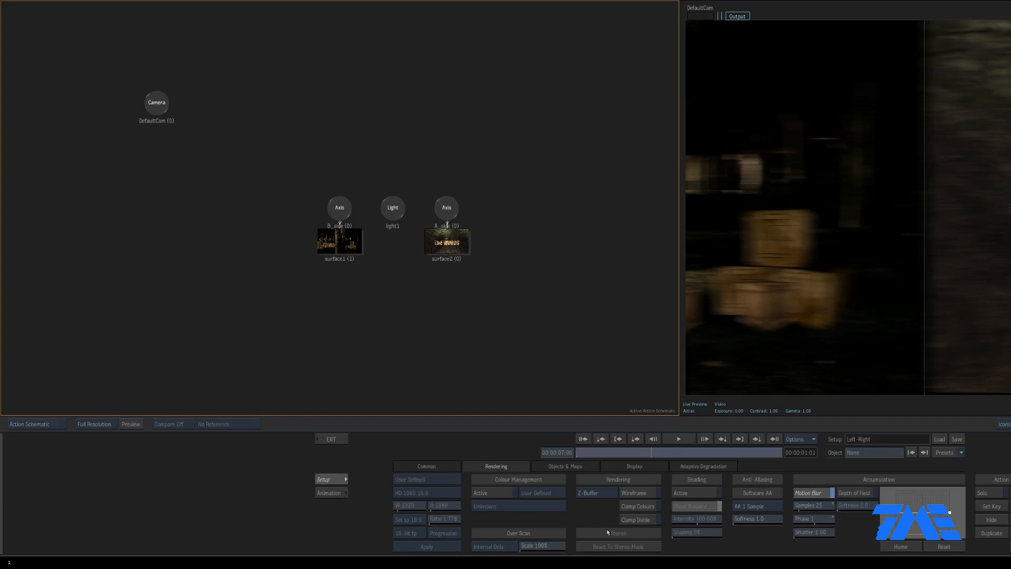
Return to the timeline, scrub through the transition to check its motion blur, and deselect the pillar clip.
key("F8")
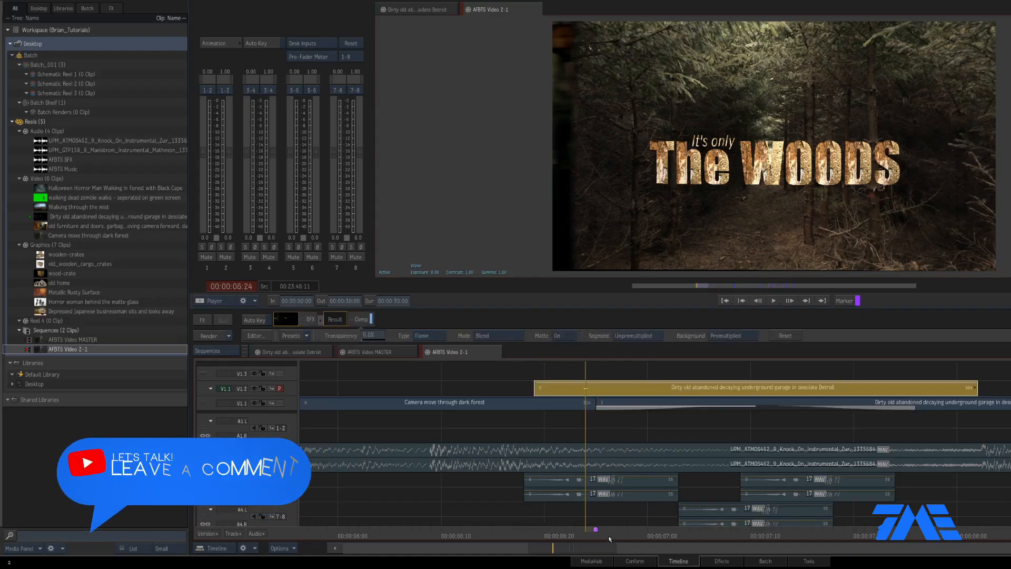
left_click_drag(621, 532, 796, 528)
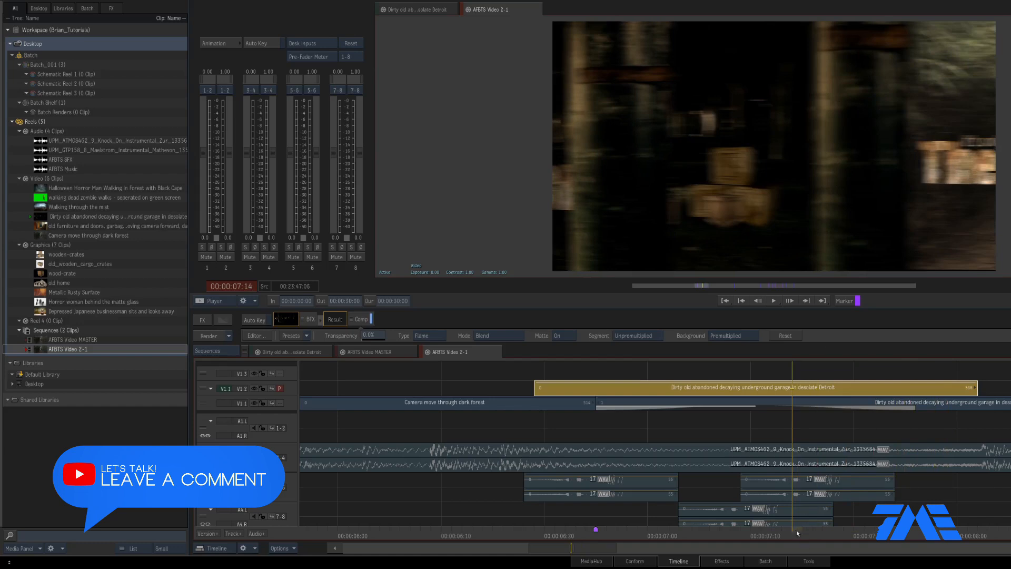
left_click(888, 507)
scroll(887, 501, "down", 2)
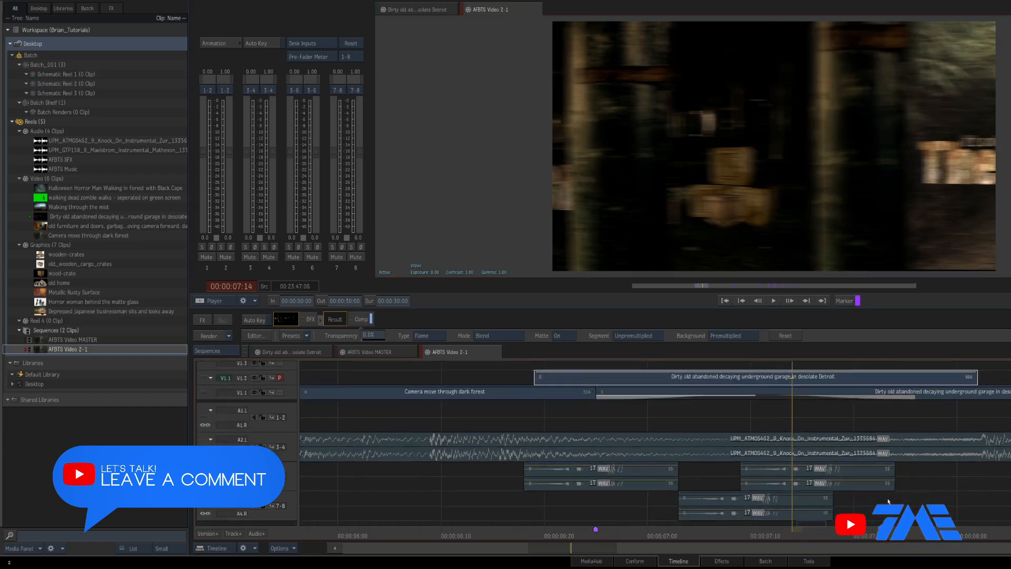
scroll(889, 501, "up", 2)
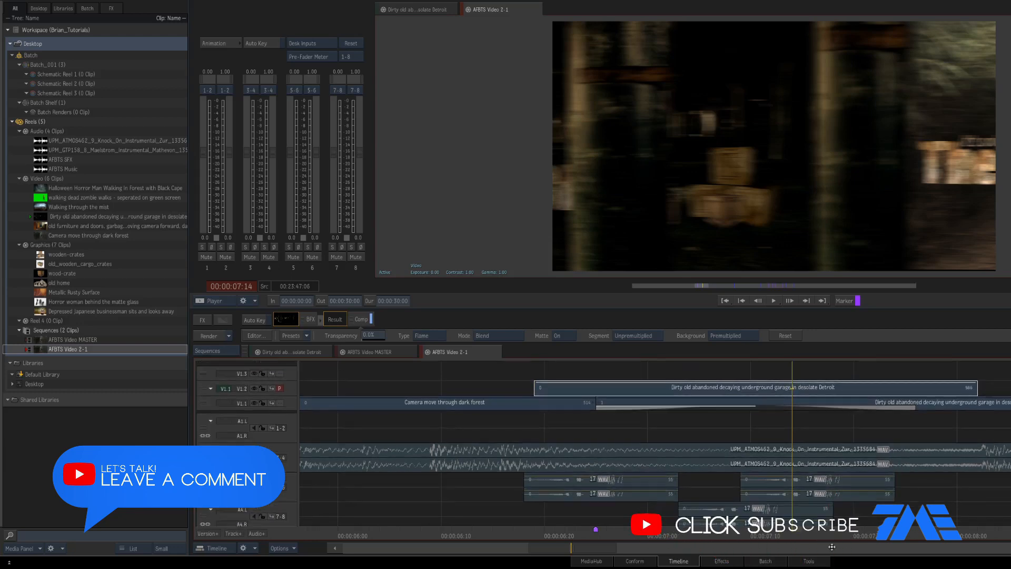
left_click(936, 502)
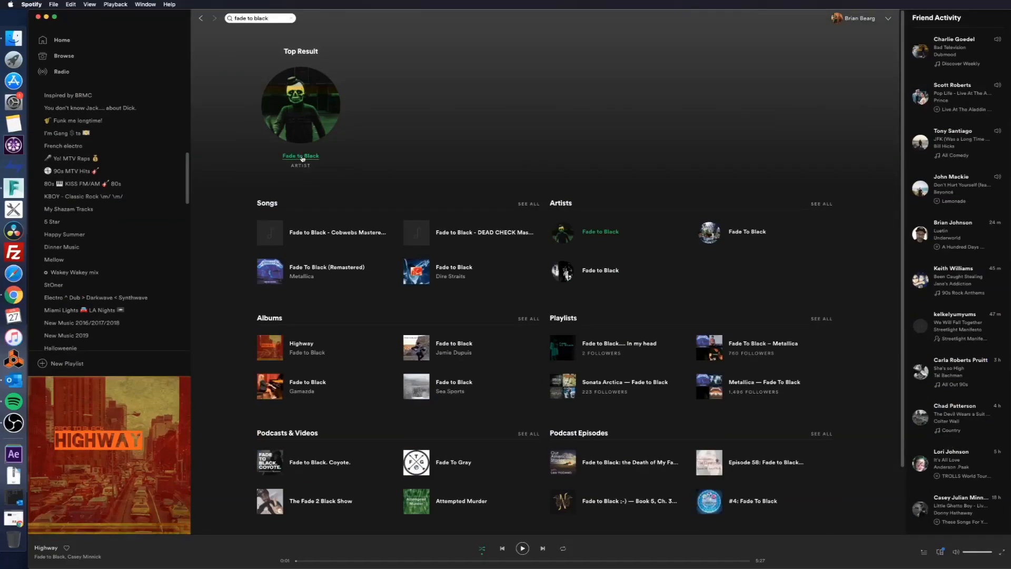
Open the Fade to Black artist page in Spotify and browse its releases.
left_click(302, 156)
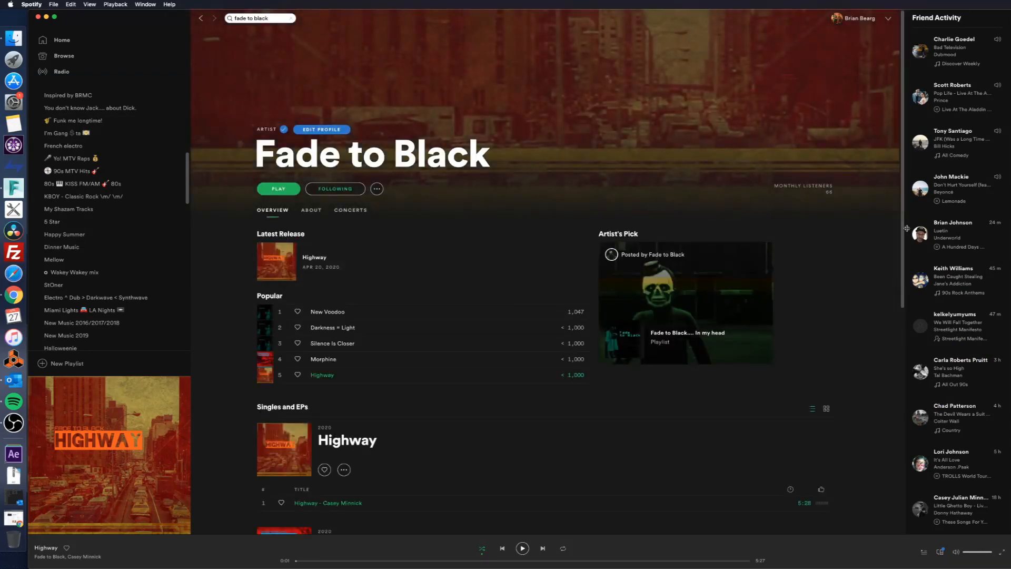
scroll(903, 238, "down", 1)
left_click_drag(903, 238, 902, 442)
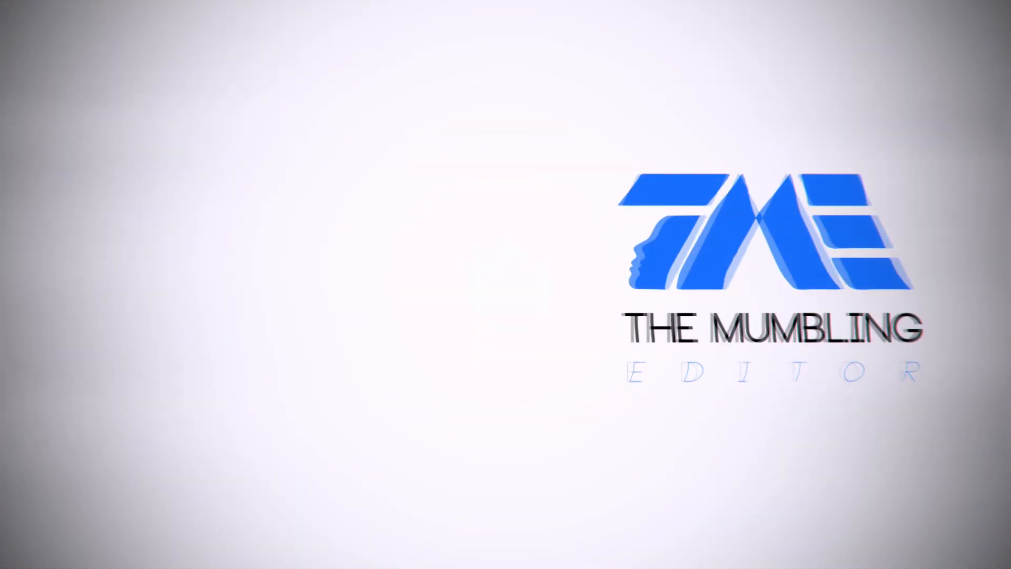